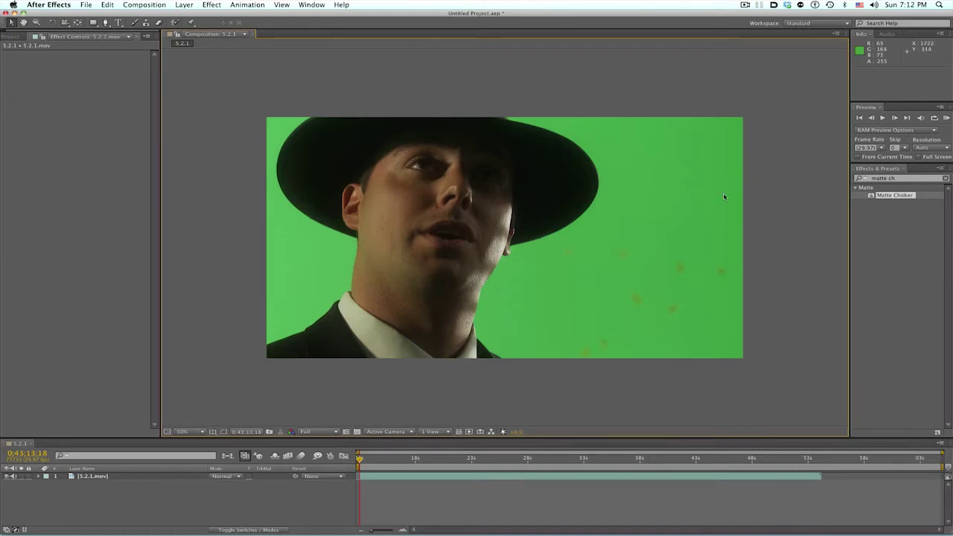
Find the Color Key effect and apply it to the 5.2.1.mov footage
click(856, 178)
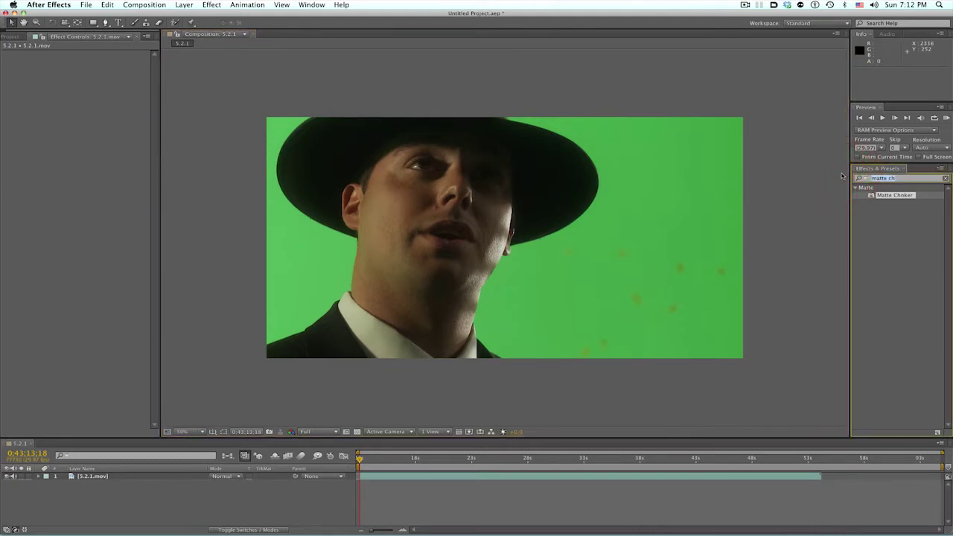
text(color key)
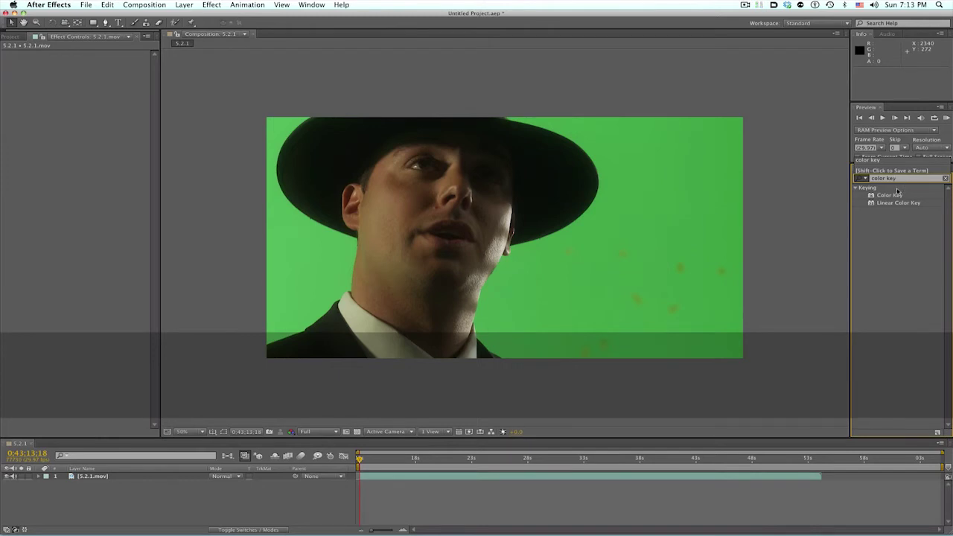
drag(892, 196, 670, 211)
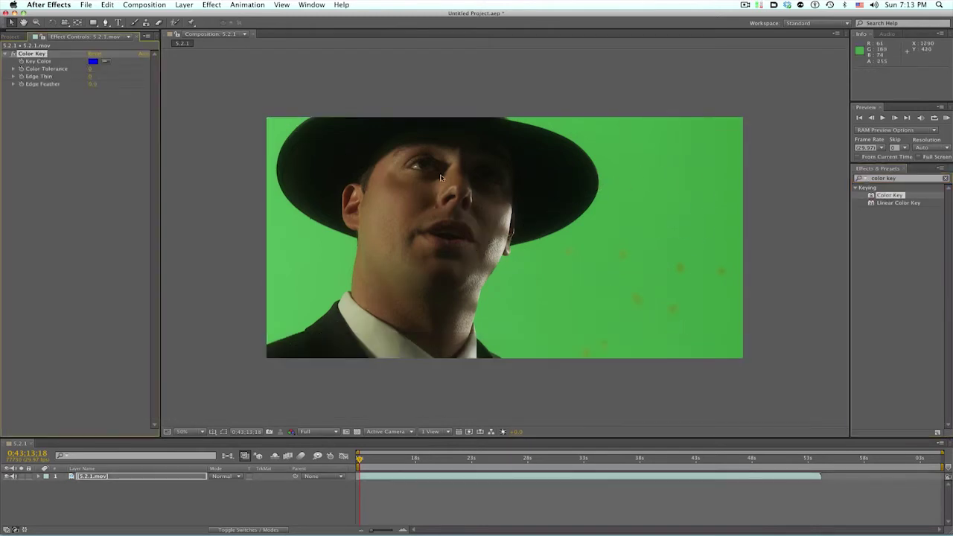
Sample a tracking marker on the green screen as the Key Color and set Color Tolerance to 33
click(106, 61)
key(super)
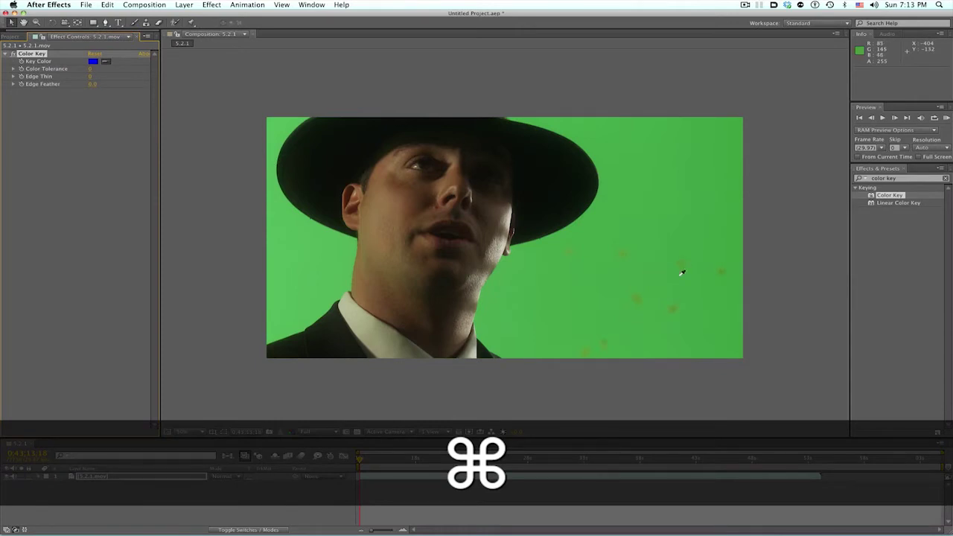
super+click(684, 263)
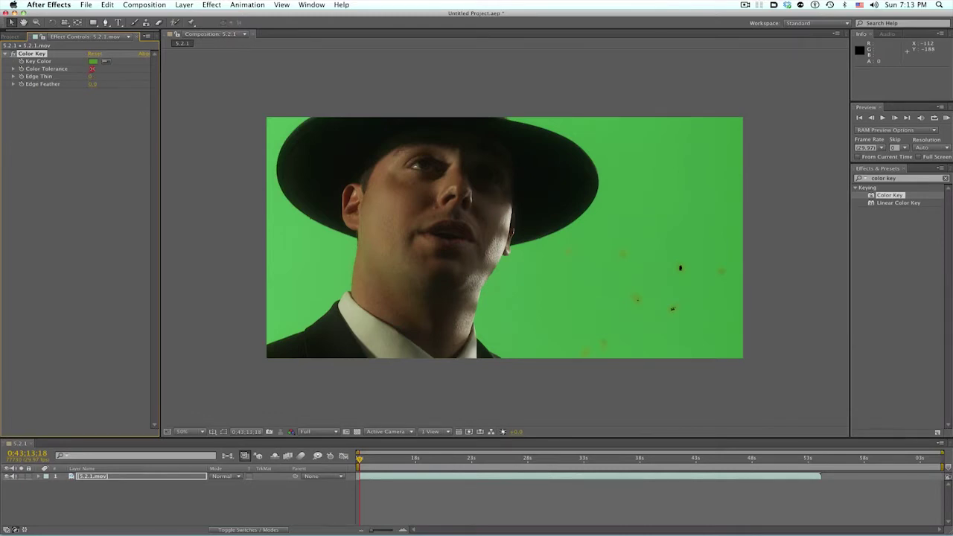
drag(92, 69, 99, 69)
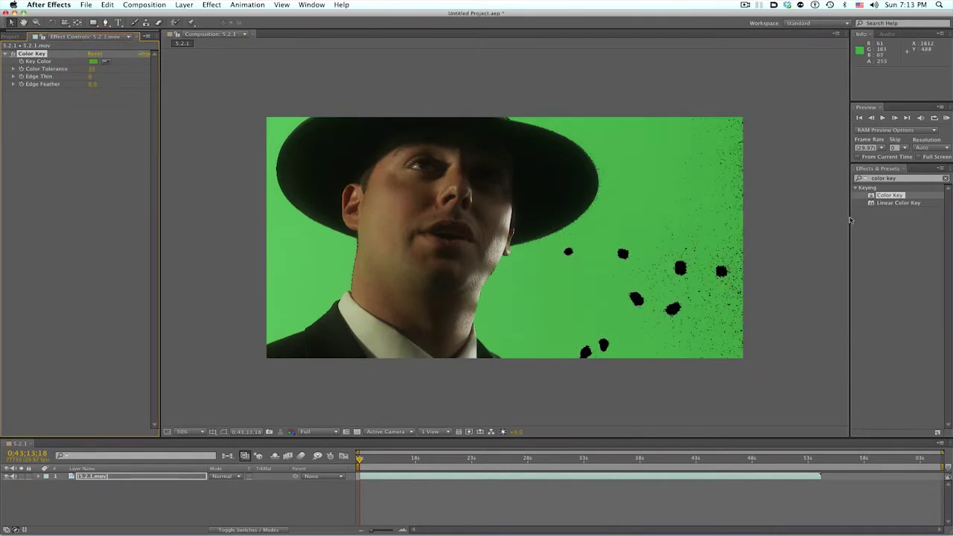
Apply Keylight (1.2) to the footage and sample the green background beside the man's jaw as the Screen Colour
click(857, 178)
text(ke)
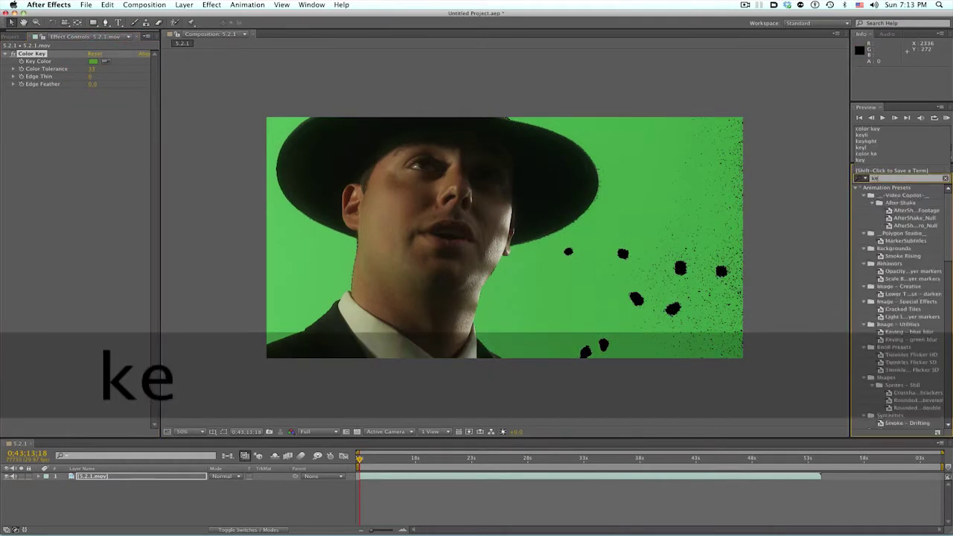
text(yligh)
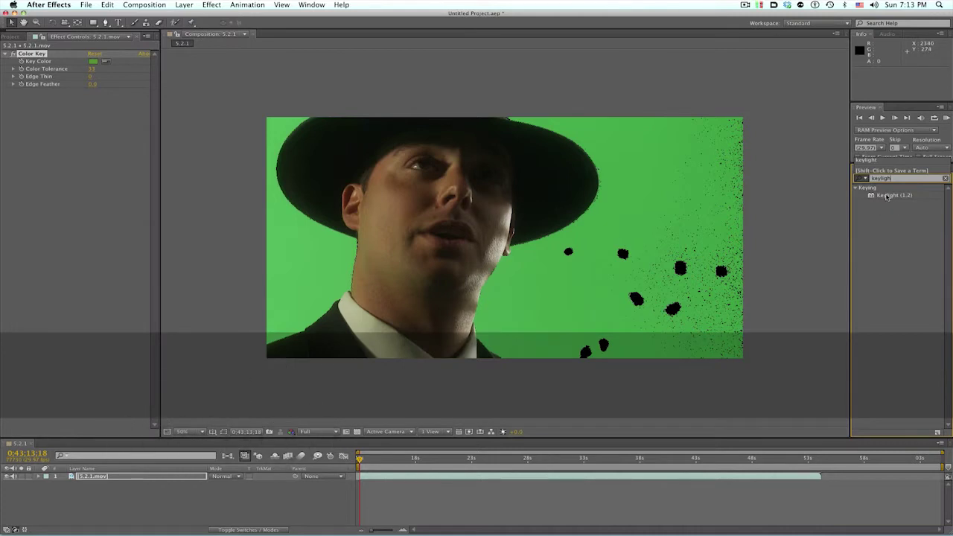
drag(887, 197, 628, 206)
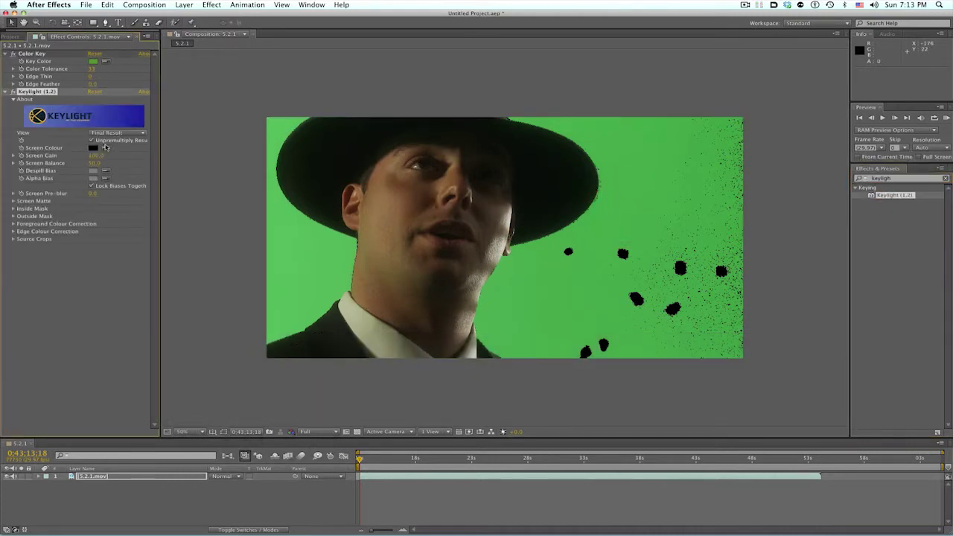
click(105, 151)
key(super)
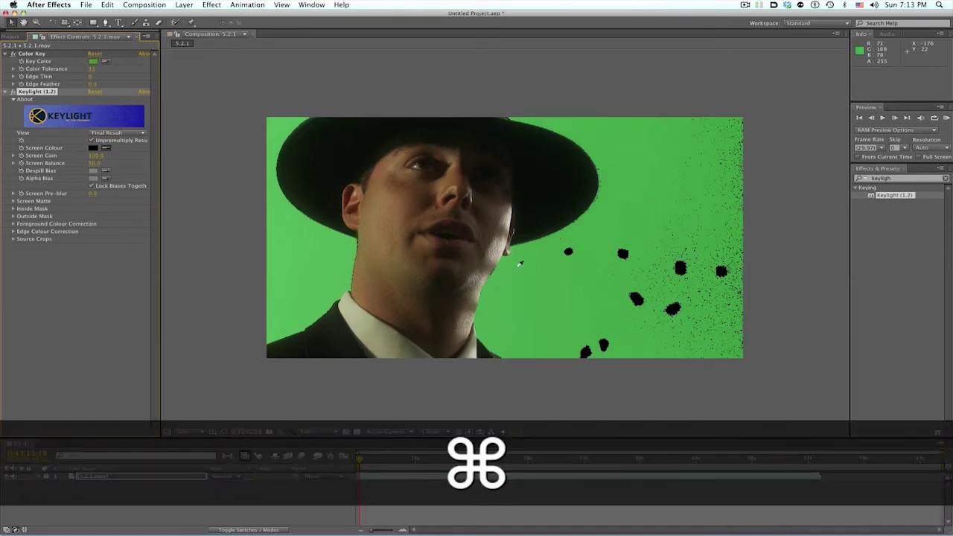
super+click(515, 271)
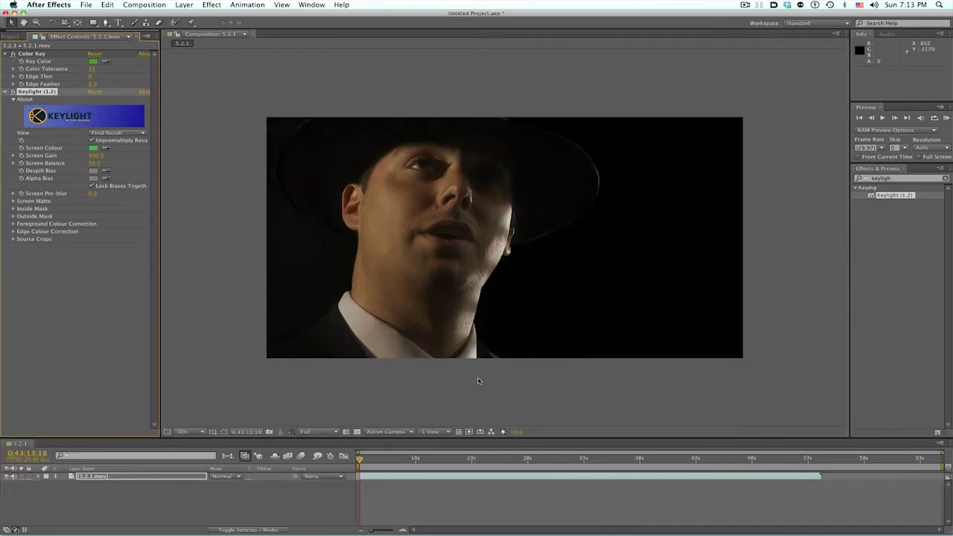
Create a comp-sized blue solid with the default settings and place it beneath the footage layer
key(super+y)
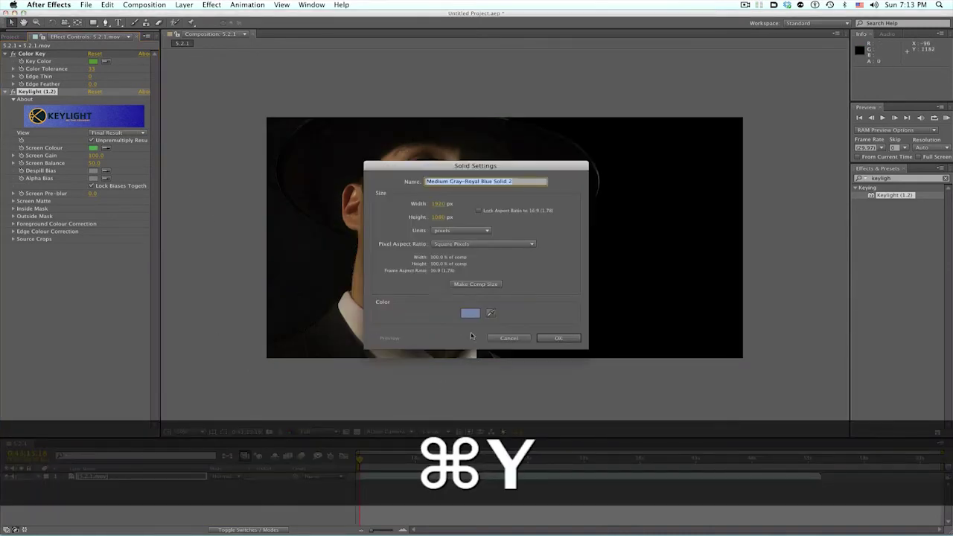
click(543, 337)
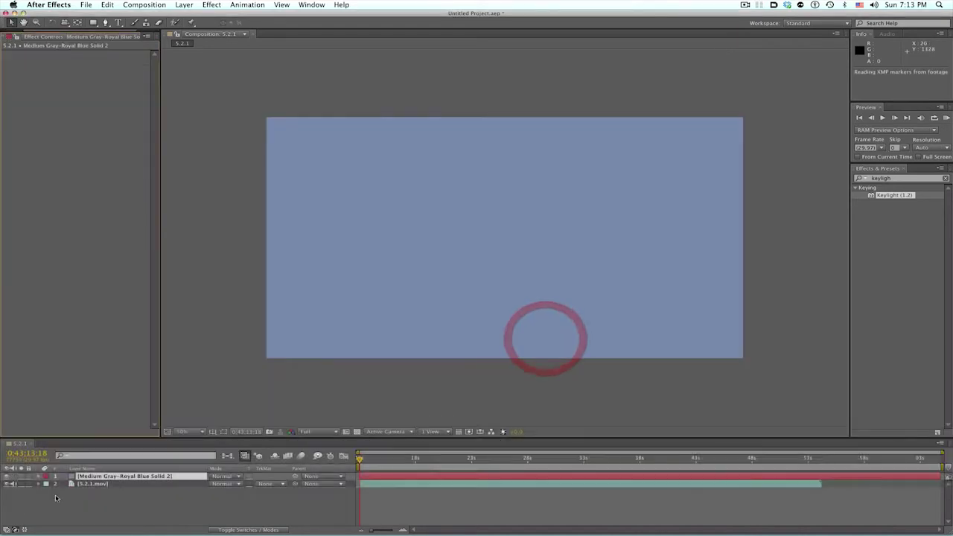
drag(91, 480, 87, 497)
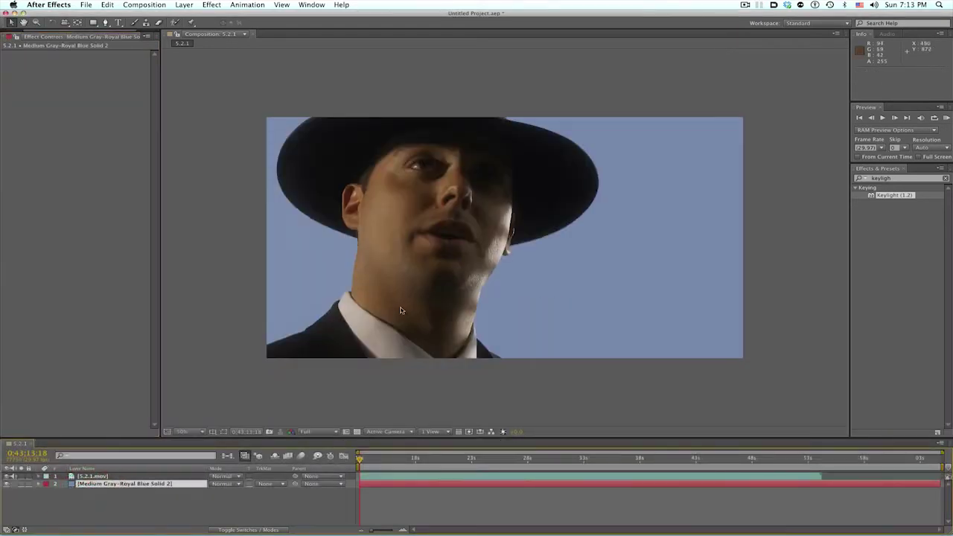
Go to 0;43;14;13 and switch the footage's Keylight view to Screen Matte
mouse_move(365, 463)
mouse_down()
mouse_move(390, 462)
mouse_move(368, 462)
mouse_up()
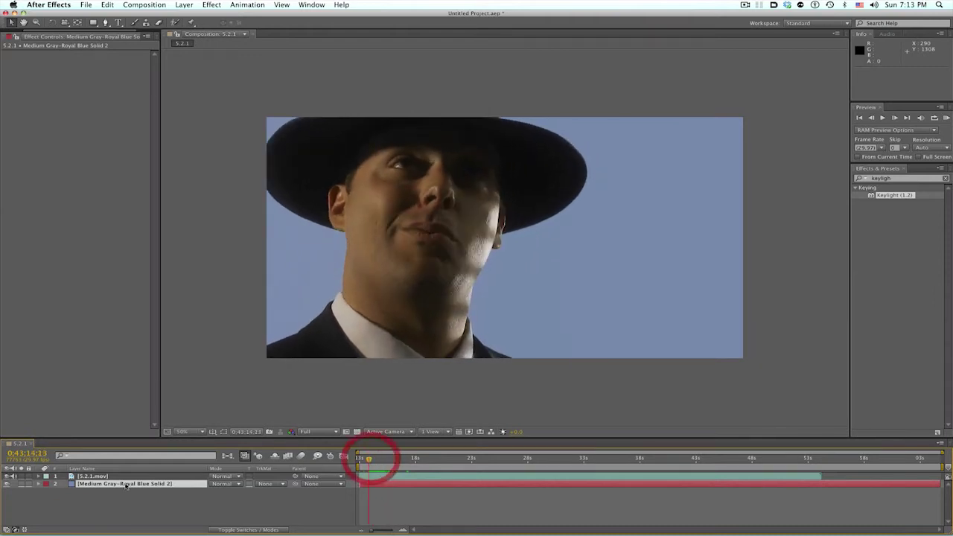
click(79, 478)
click(110, 133)
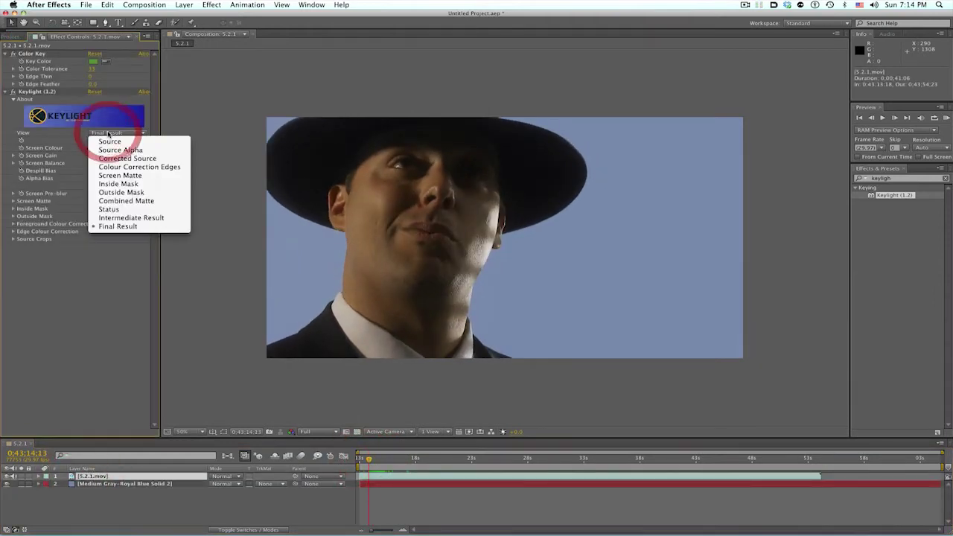
click(111, 175)
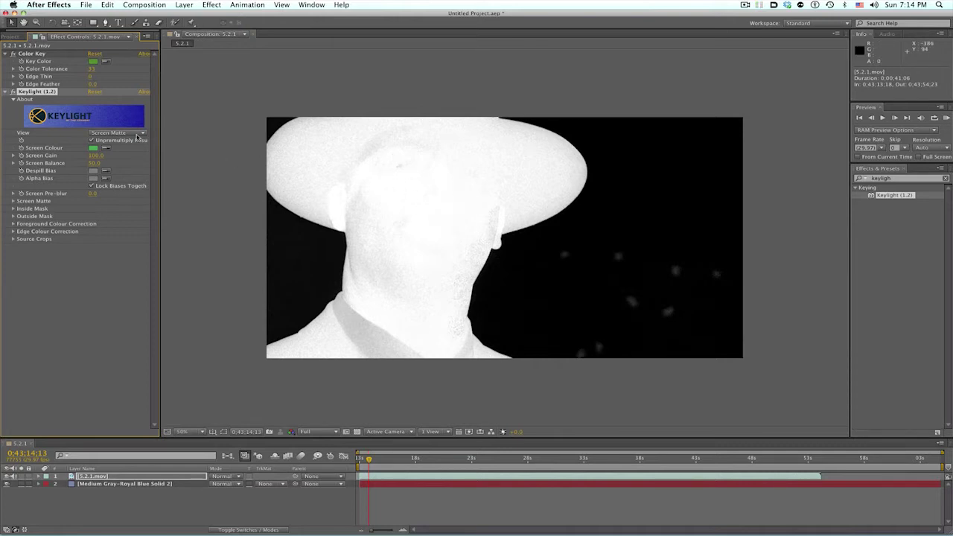
Change Keylight's Screen Colour to a lighter, paler green, about RGB 139, 223, 147
click(93, 148)
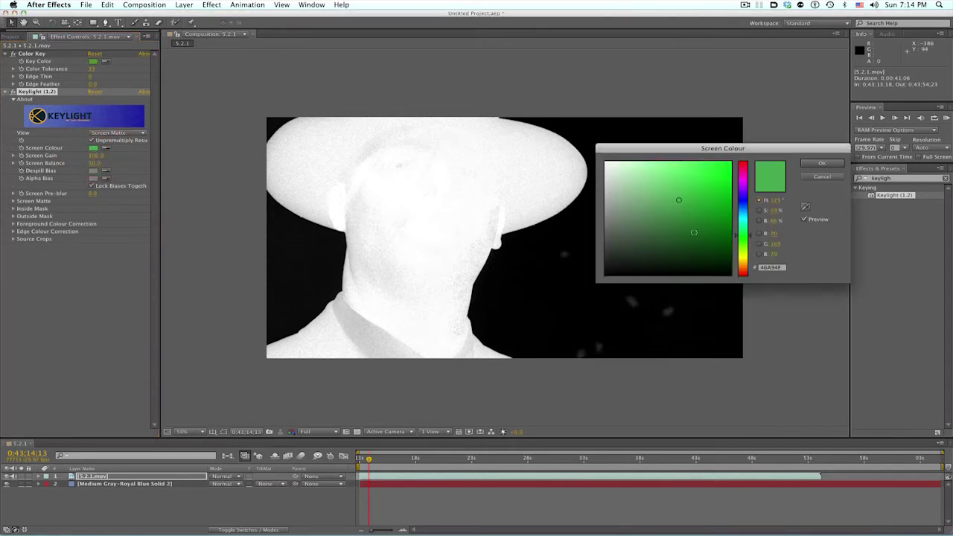
mouse_move(684, 199)
mouse_down()
mouse_move(691, 191)
mouse_move(666, 208)
mouse_move(640, 195)
mouse_up()
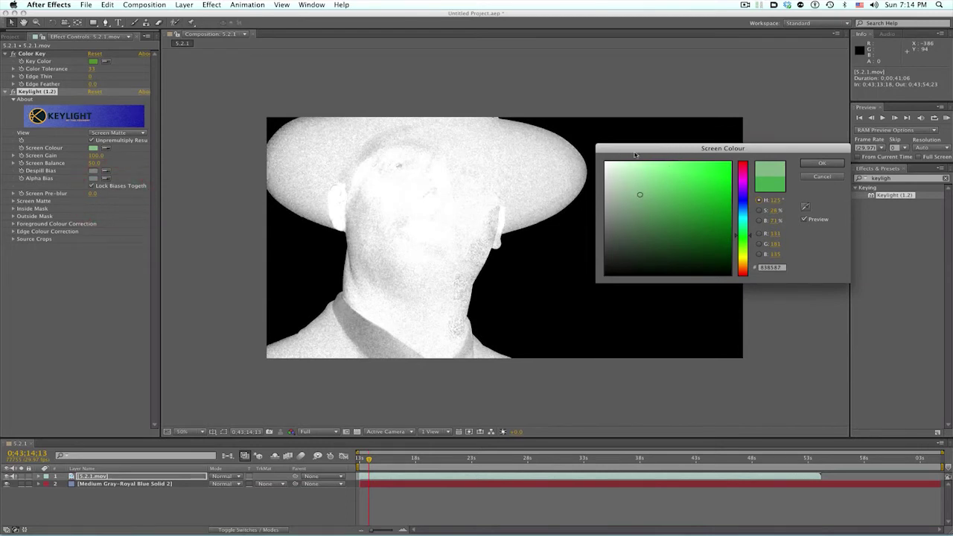
drag(635, 152, 49, 224)
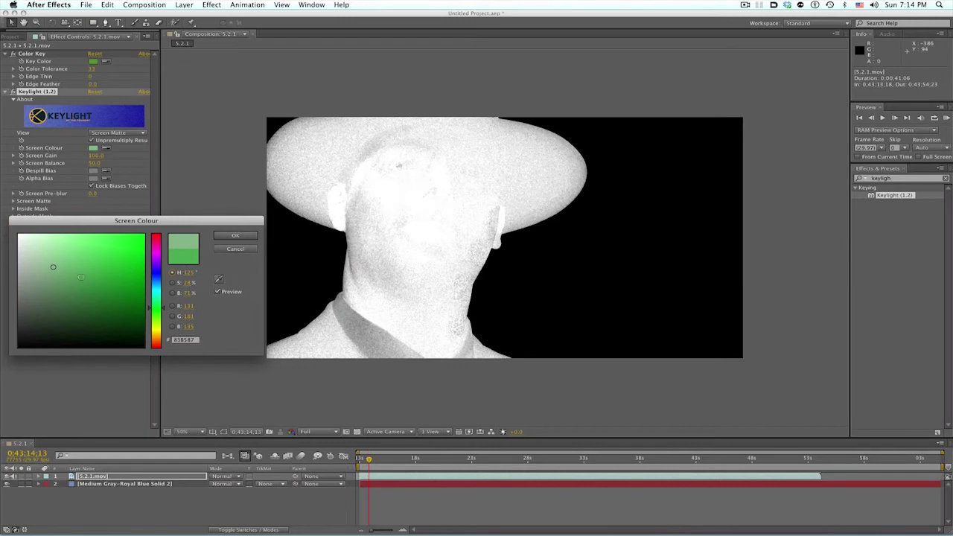
mouse_move(54, 268)
mouse_down()
mouse_move(55, 249)
mouse_move(79, 275)
mouse_move(69, 292)
mouse_move(59, 270)
mouse_move(109, 255)
mouse_move(21, 252)
mouse_move(50, 257)
mouse_move(77, 247)
mouse_move(66, 249)
mouse_up()
click(244, 236)
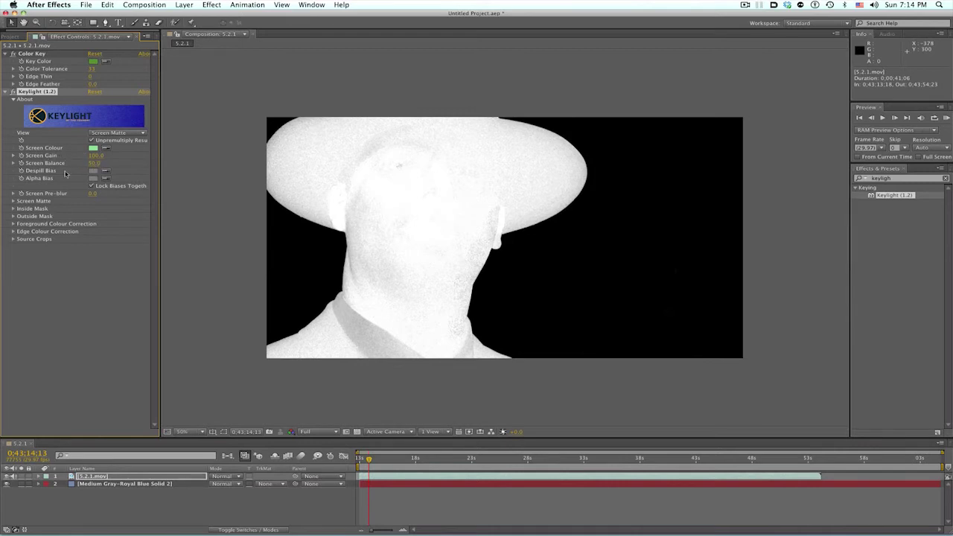
In the Screen Matte settings, lower Clip White until the man is solid white and set Screen Shrink/Grow to -1
click(12, 201)
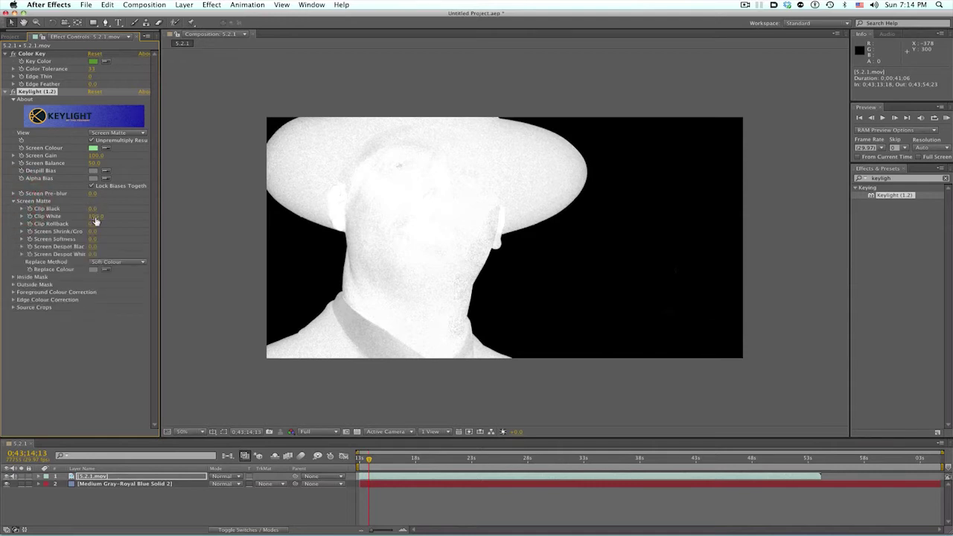
drag(97, 217, 87, 216)
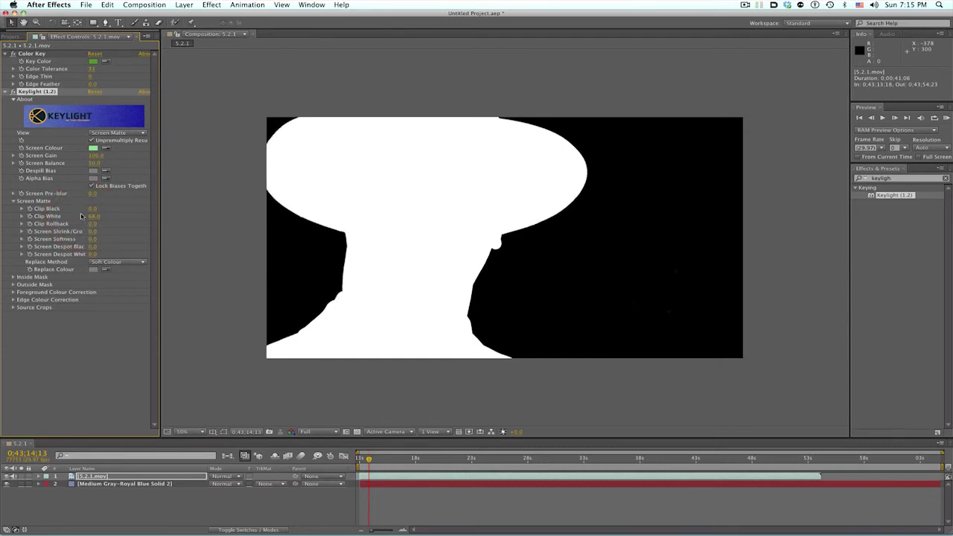
click(91, 234)
text(-1)
key(Return)
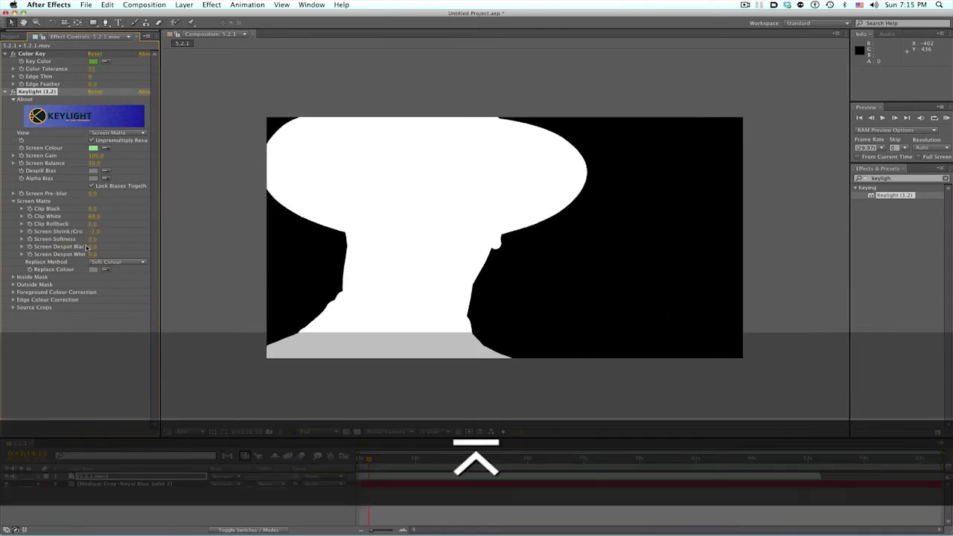
Set Screen Softness to 1 and the Replace Method to Hard Colour
click(91, 242)
text(1)
key(Return)
click(102, 264)
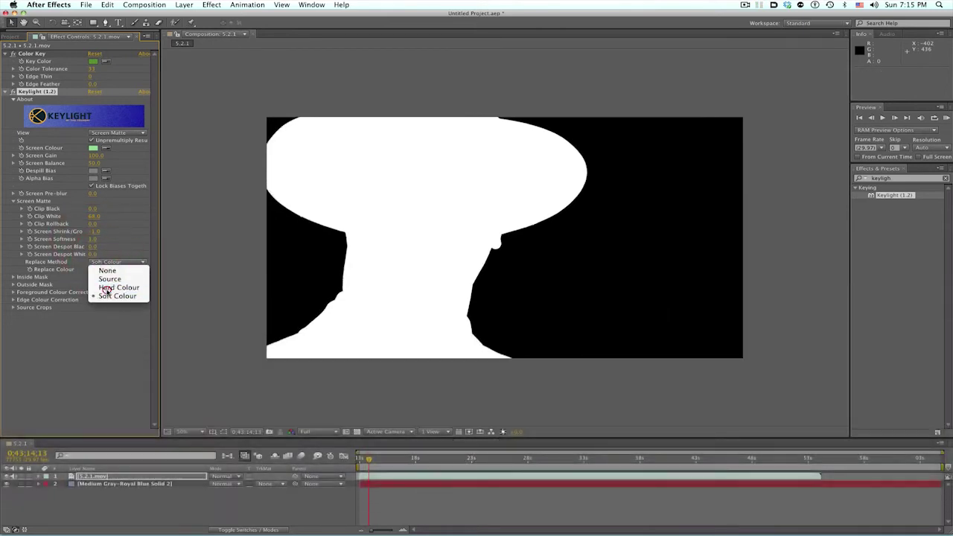
click(120, 290)
Switch Keylight's view to Final Result and play a RAM preview of the keyed footage
click(117, 132)
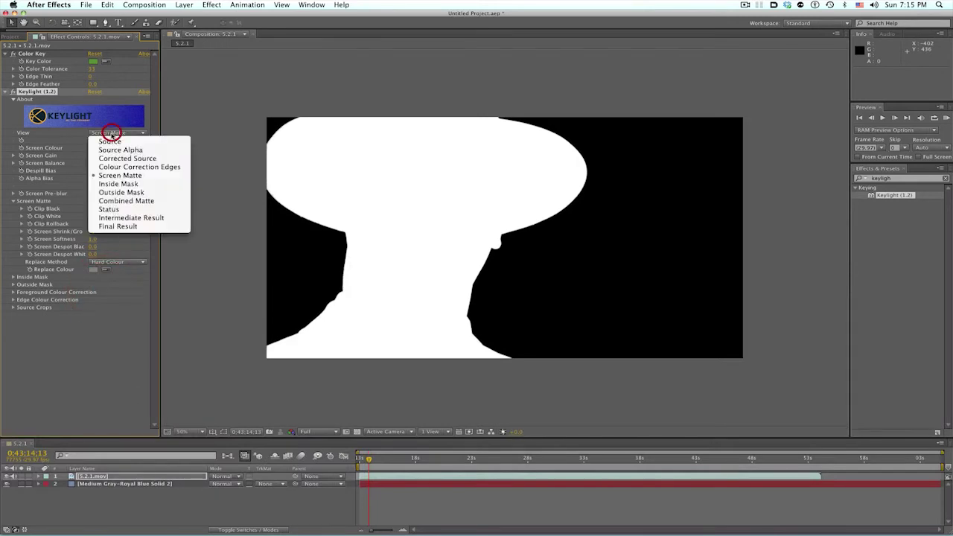
click(118, 226)
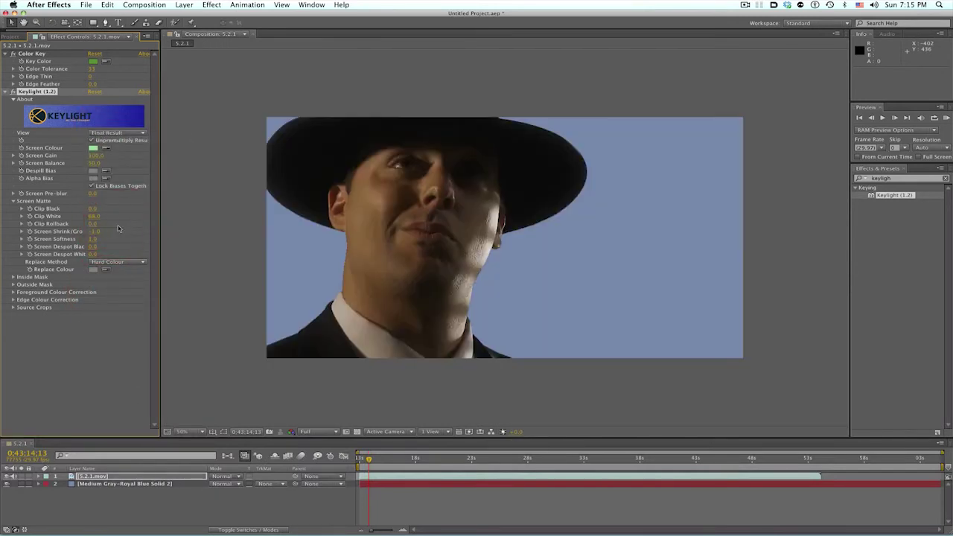
click(304, 509)
drag(368, 460, 366, 460)
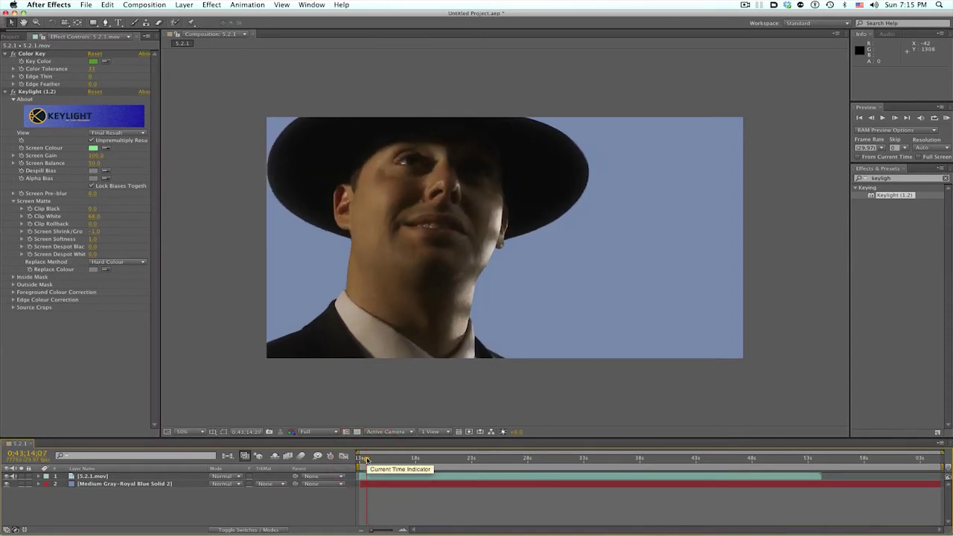
key(KP_0)
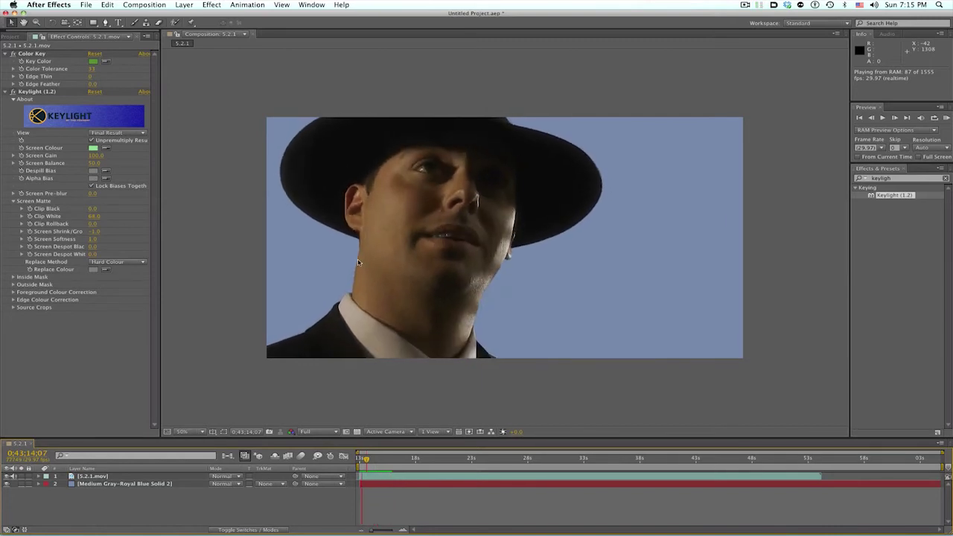
Fit the composition to the viewer and replay the RAM preview to examine the key's edges
click(186, 432)
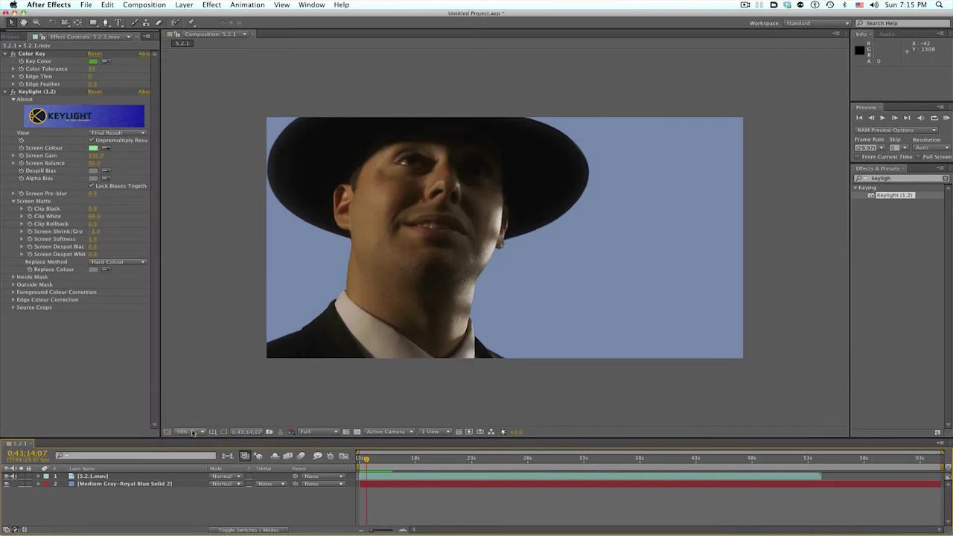
click(204, 401)
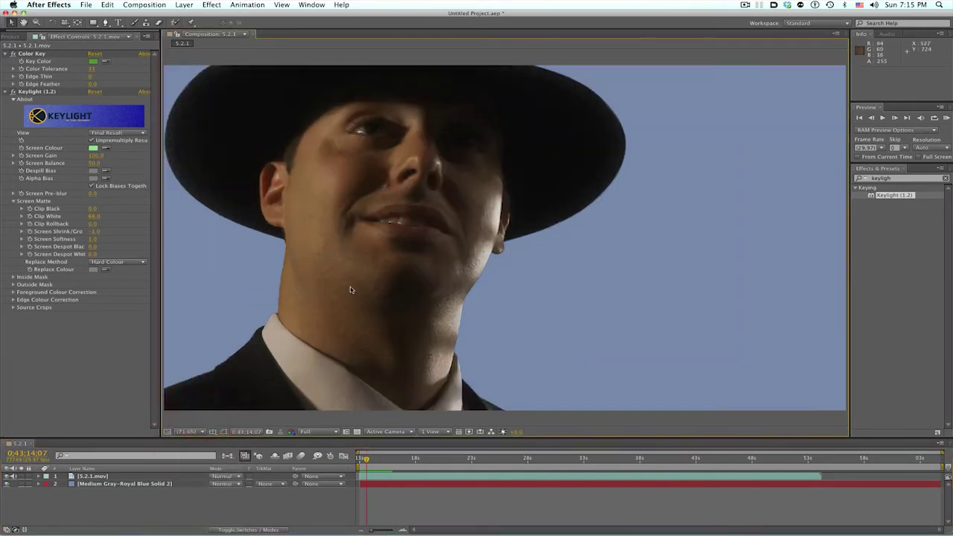
key(h)
click(355, 272)
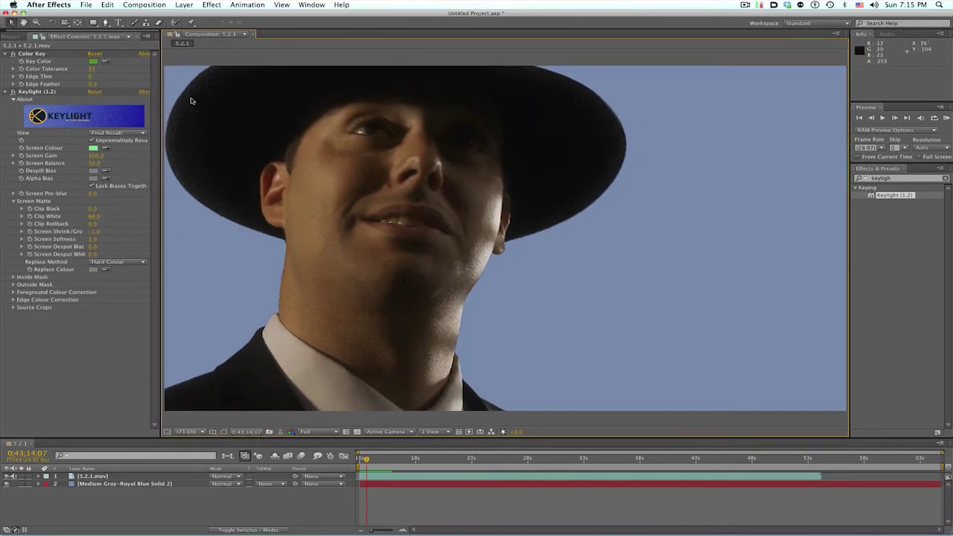
key(0)
key(0)
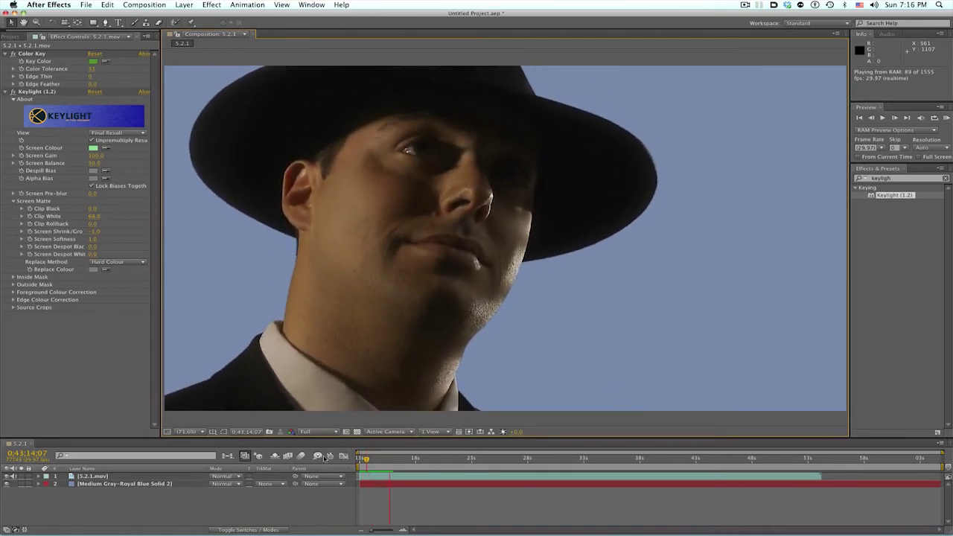
With the playhead at 0;43;14;24, set Keylight's Screen Colour to a more saturated green, hex 77E581
click(376, 459)
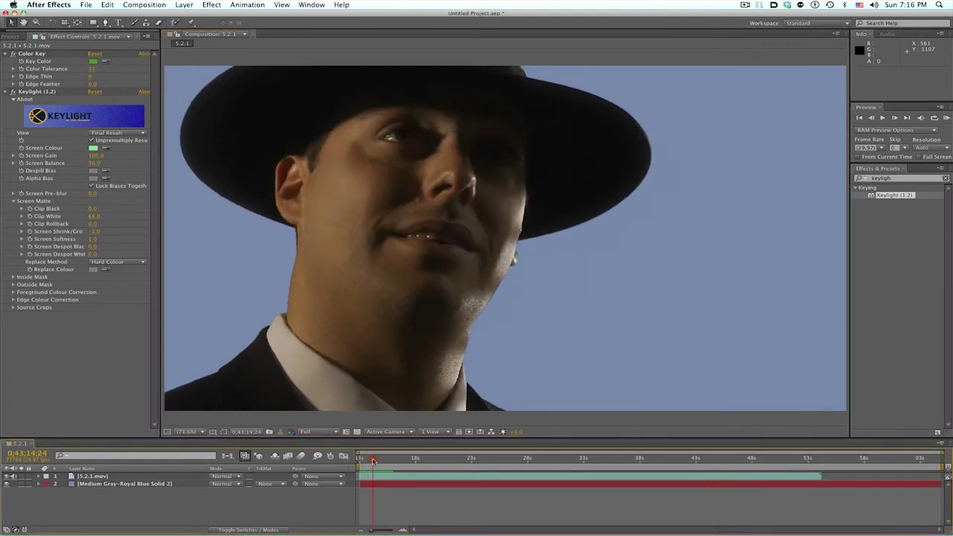
click(372, 459)
click(94, 148)
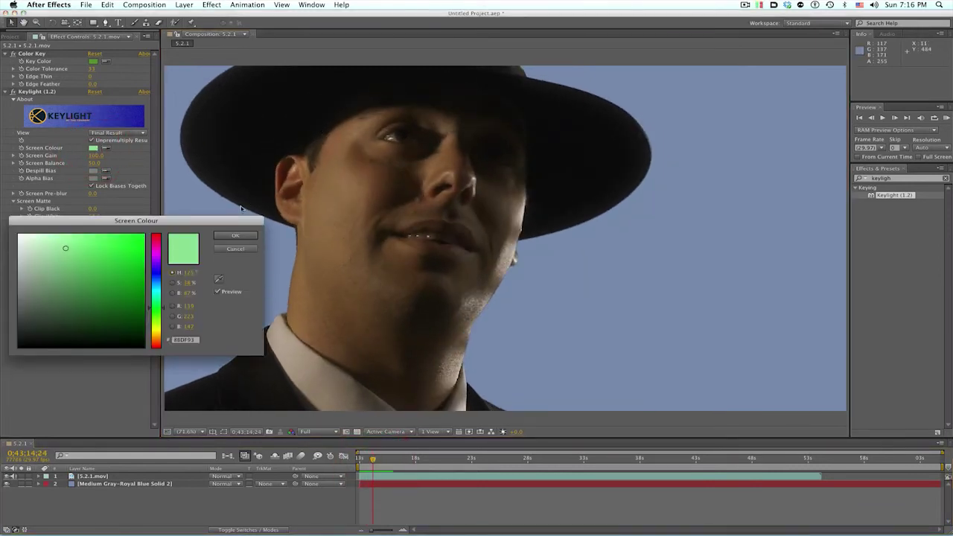
drag(229, 221, 815, 241)
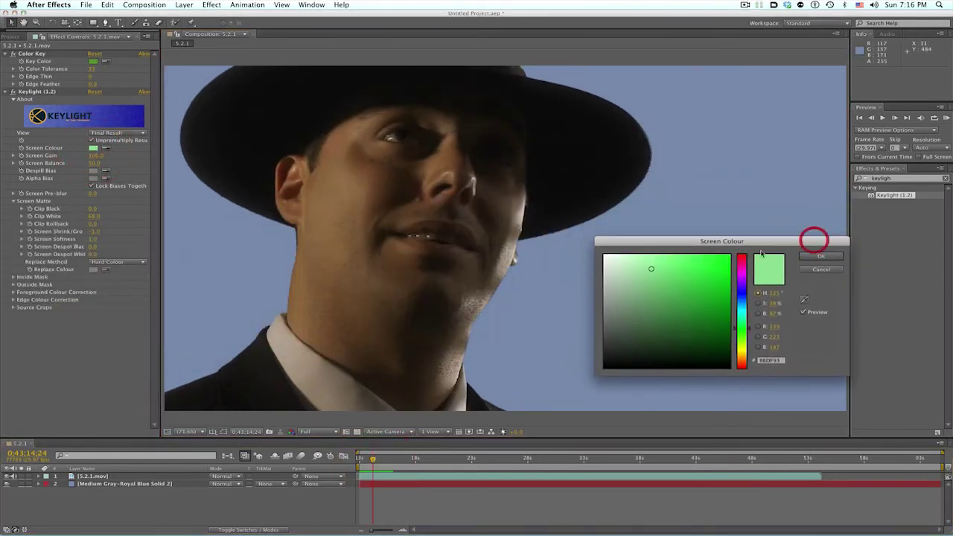
mouse_move(655, 271)
mouse_down()
mouse_move(670, 273)
mouse_move(664, 265)
mouse_up()
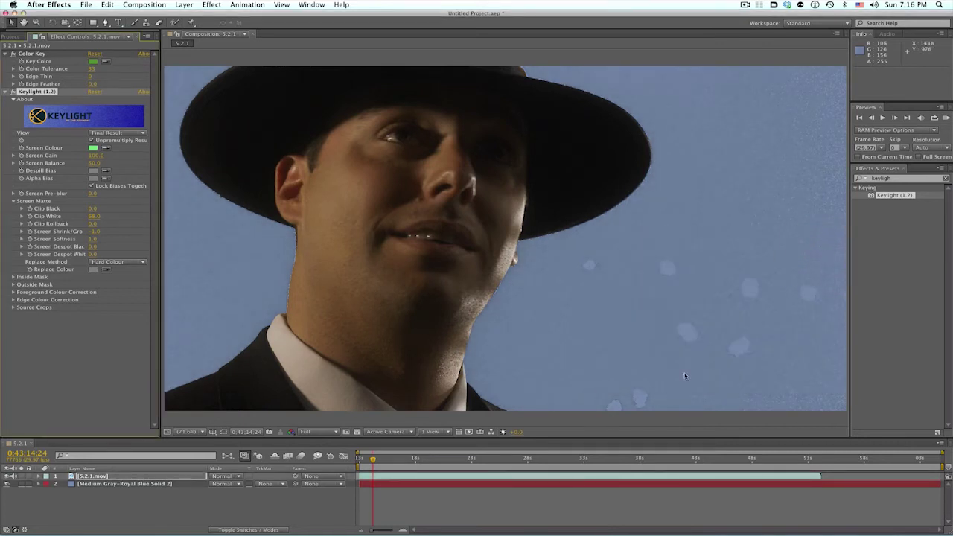
Hide the blue solid layer and set Keylight's Screen Colour to a more saturated green, hex 63DF6E
click(8, 485)
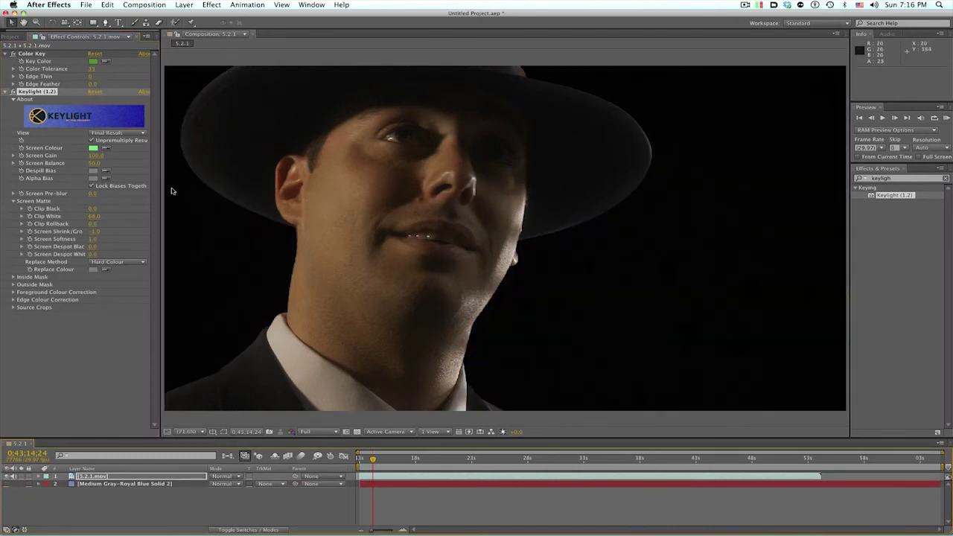
key(space)
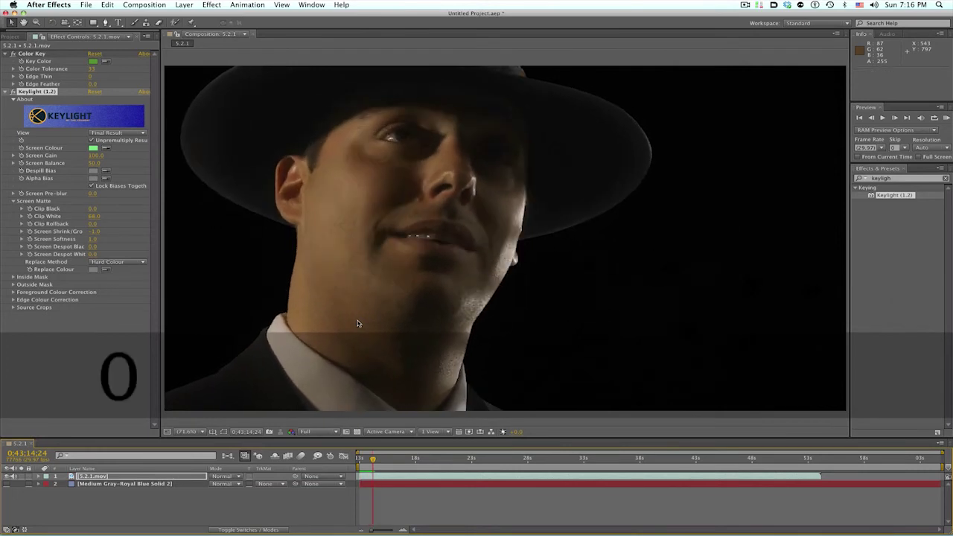
click(91, 148)
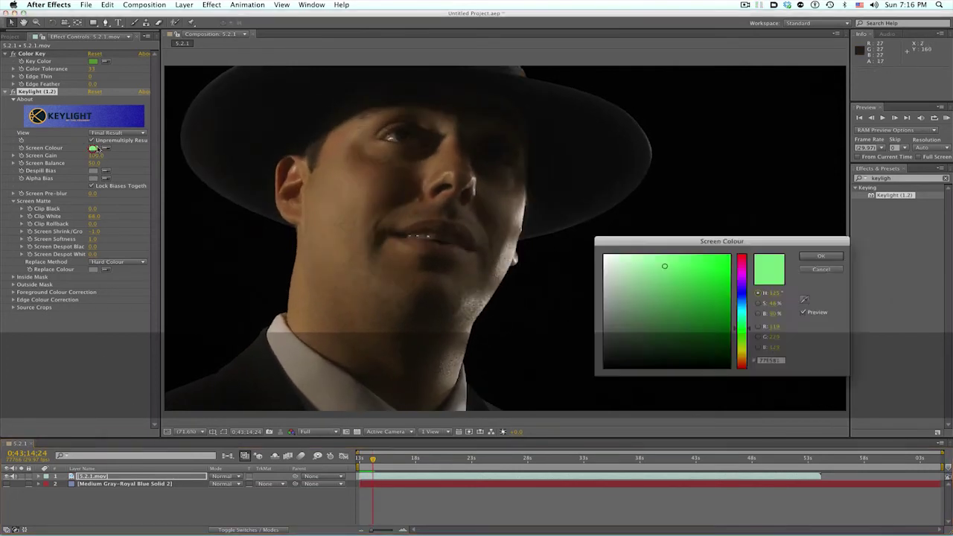
drag(666, 266, 631, 267)
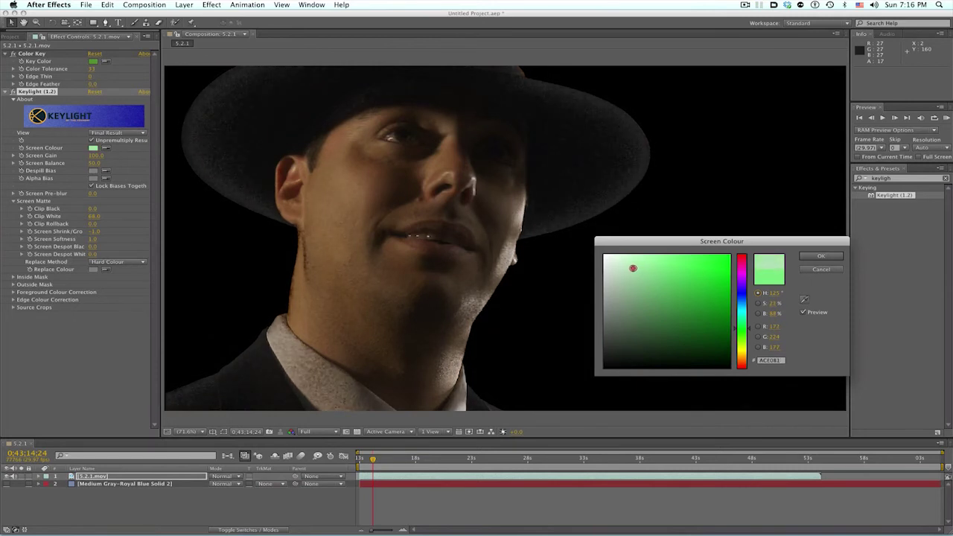
drag(633, 268, 676, 269)
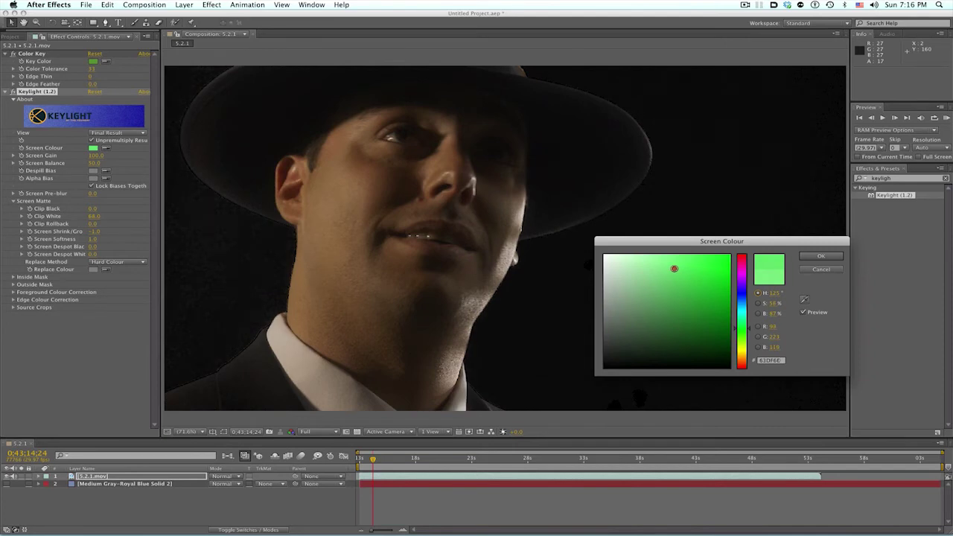
click(822, 255)
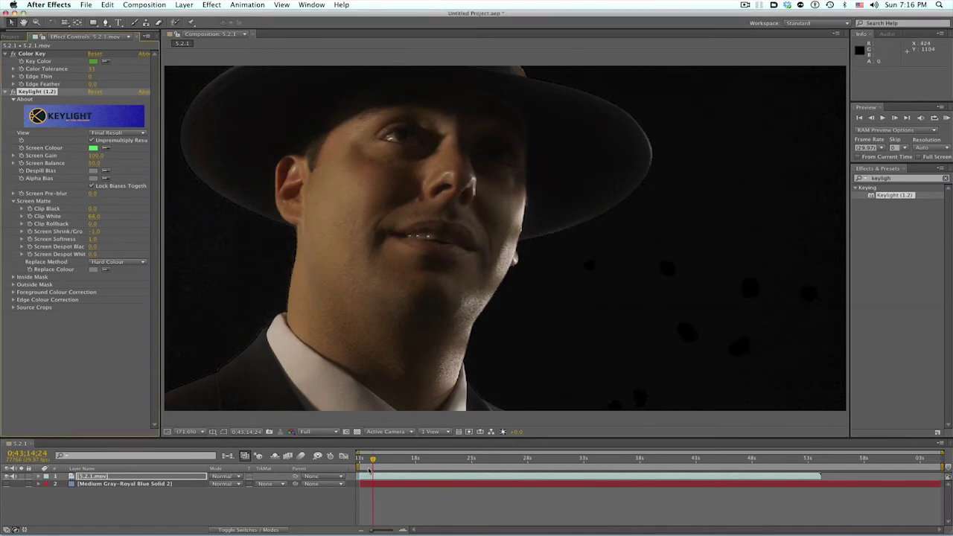
Turn on the composition's transparency grid and raise Keylight's Clip Black to 17 to remove the leftover tracking markers
click(359, 432)
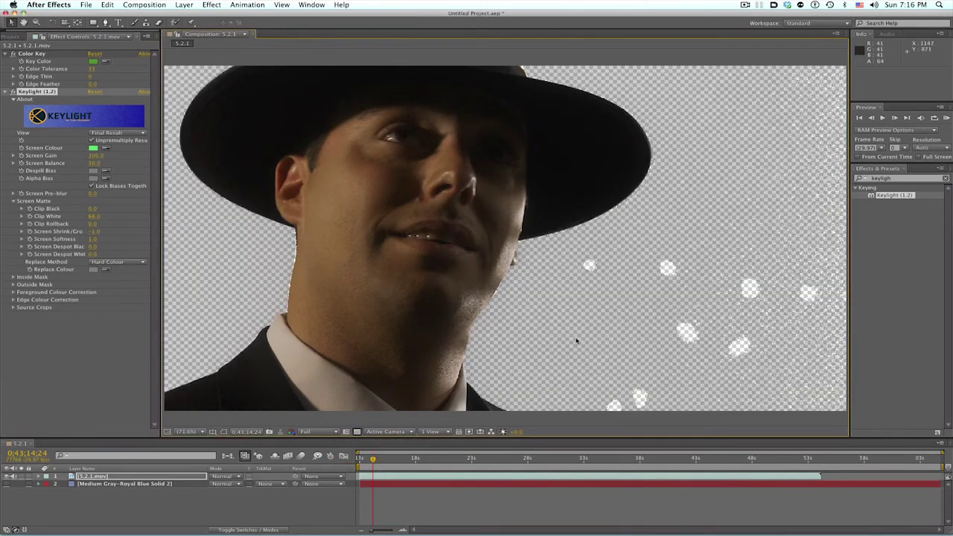
click(92, 211)
drag(83, 209, 91, 212)
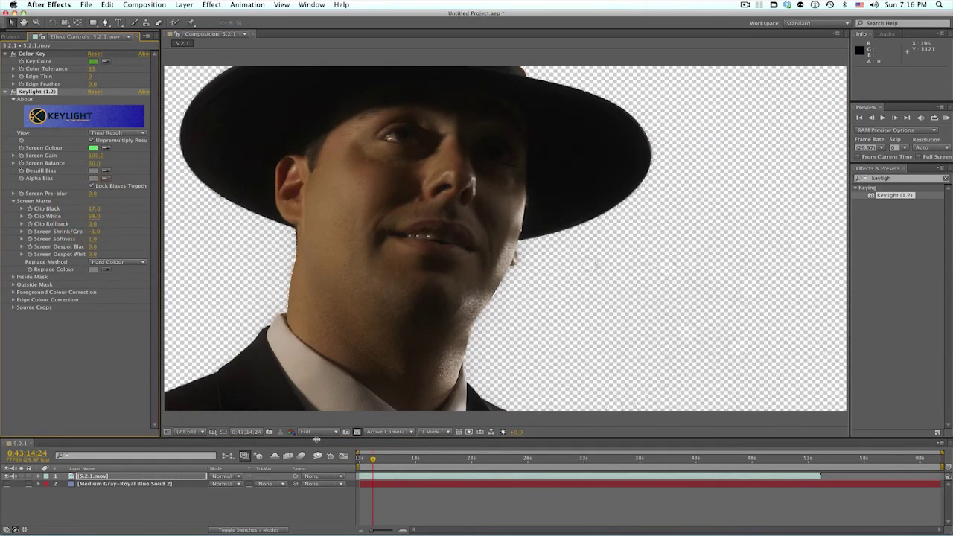
Make the blue solid layer visible again and play a RAM preview of the keyed footage
click(16, 485)
click(123, 511)
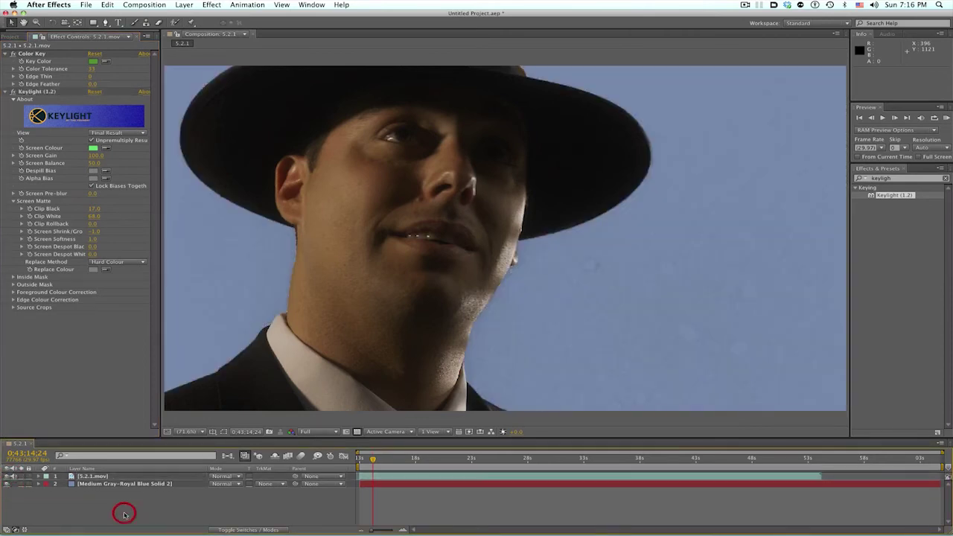
key(KP_0)
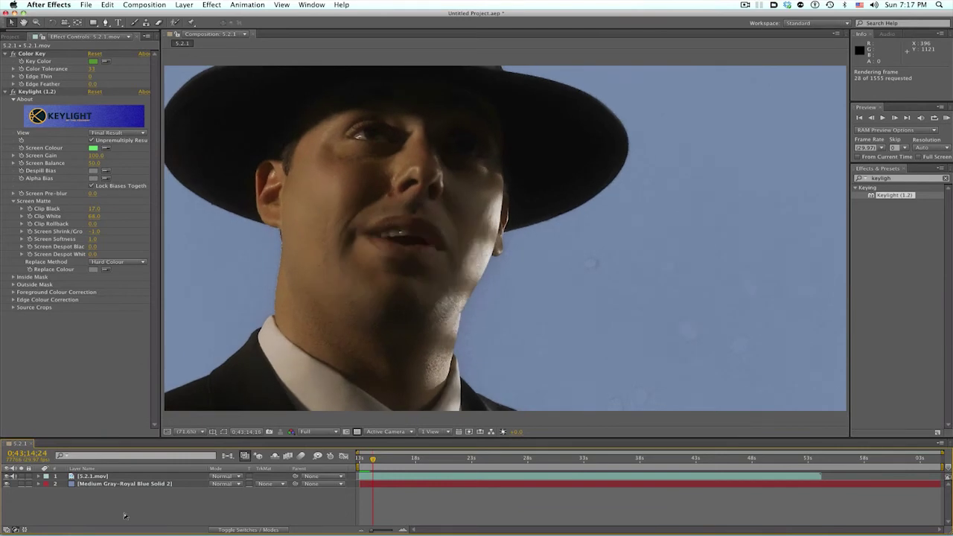
key(KP_0)
key(KP_0)
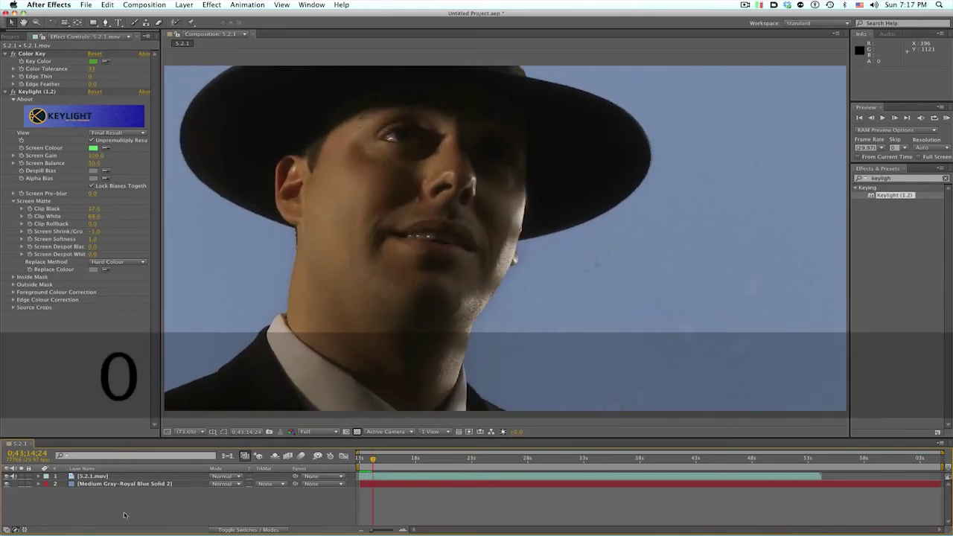
Switch Keylight's view to Screen Matte and set the Screen Colour to a darker green, hex 59CB64
click(117, 132)
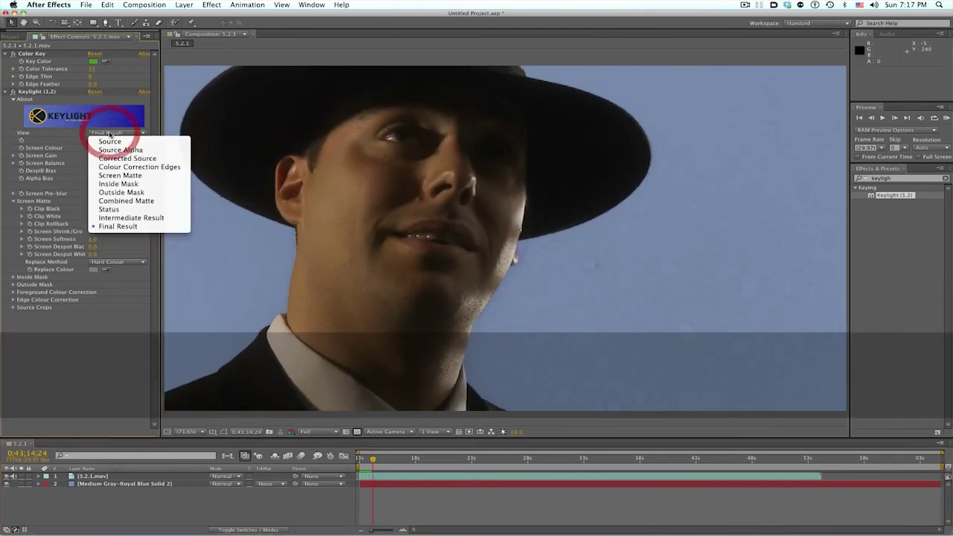
click(105, 163)
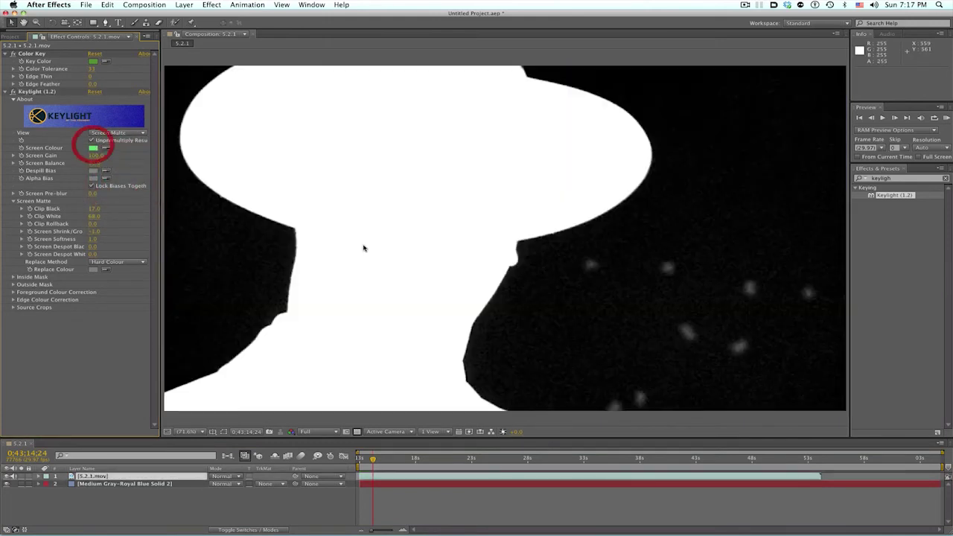
click(93, 148)
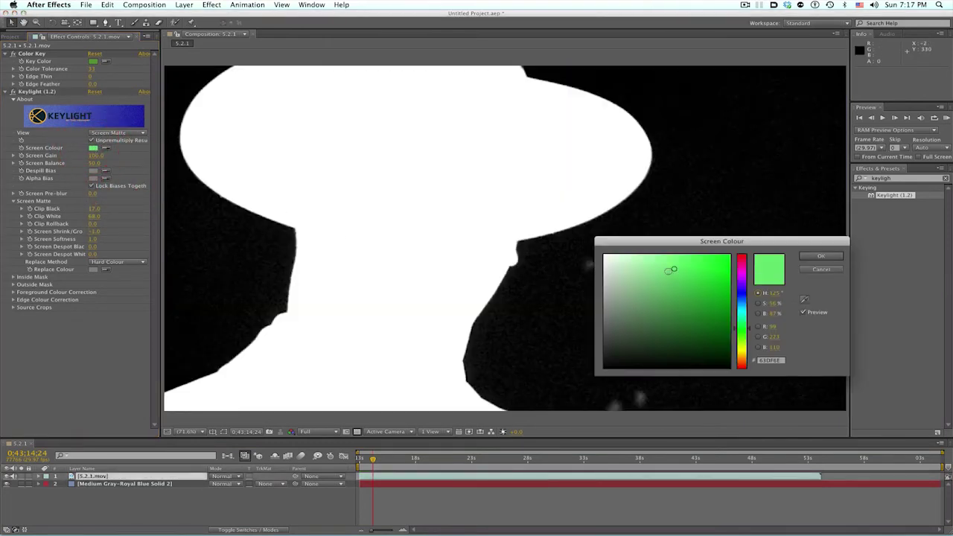
click(675, 271)
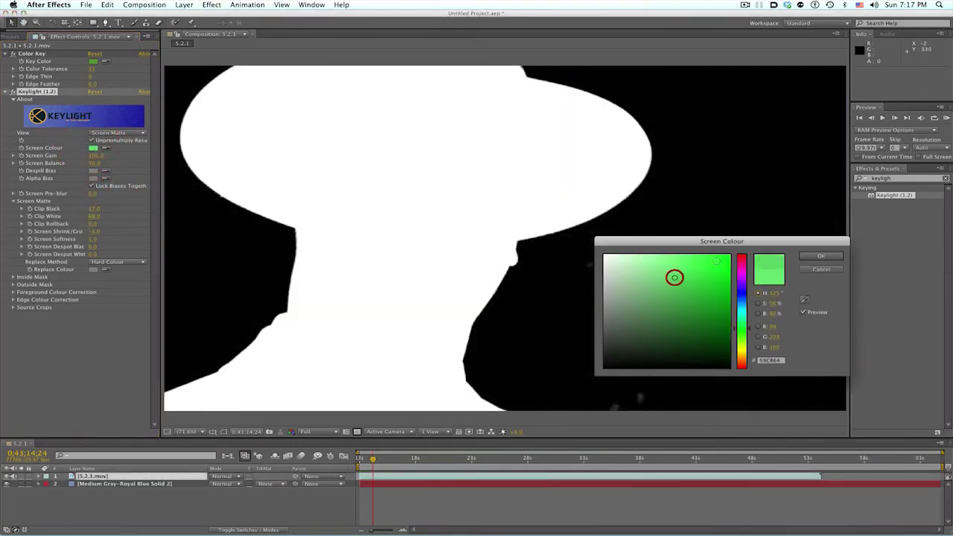
click(809, 257)
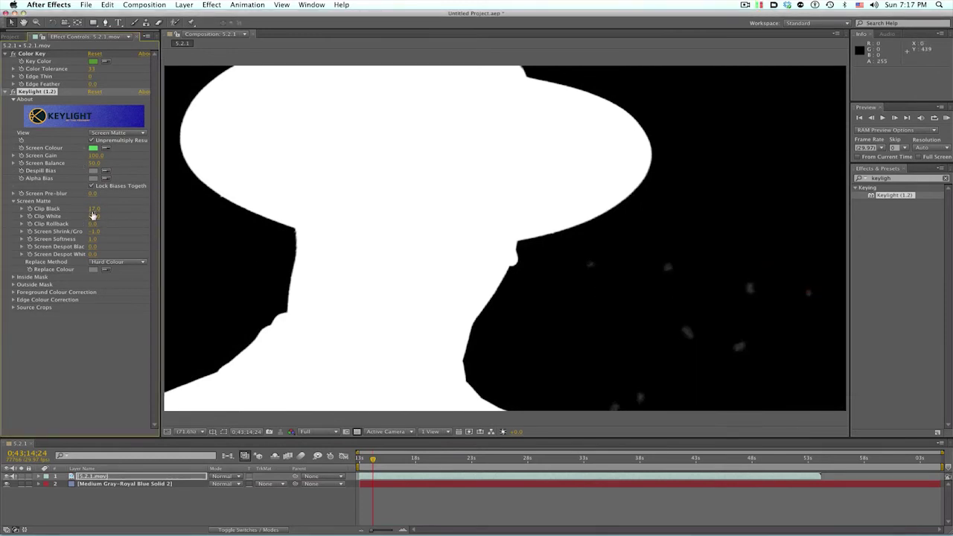
Raise Clip Black to 28 to clear the markers from the matte and return Keylight's view to Final Result
drag(93, 208, 96, 209)
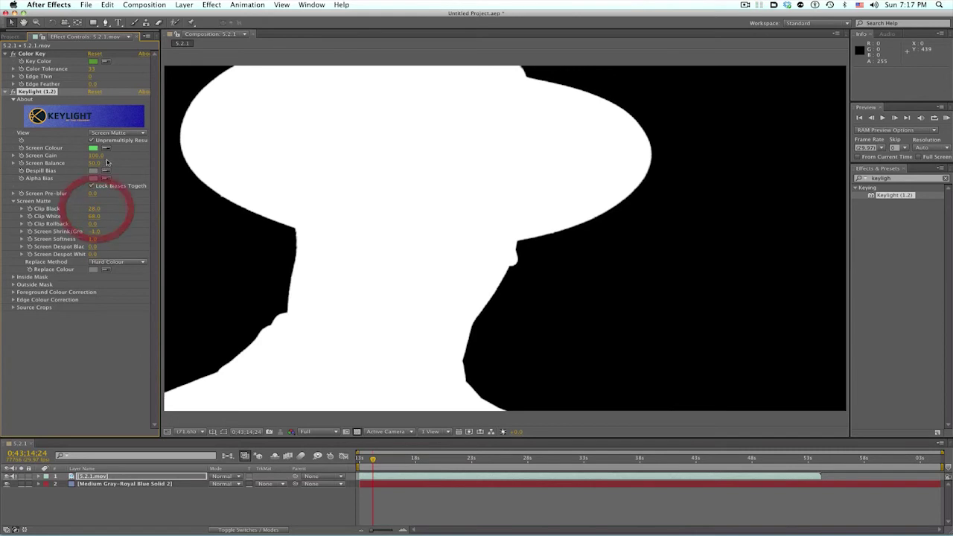
click(112, 133)
click(120, 227)
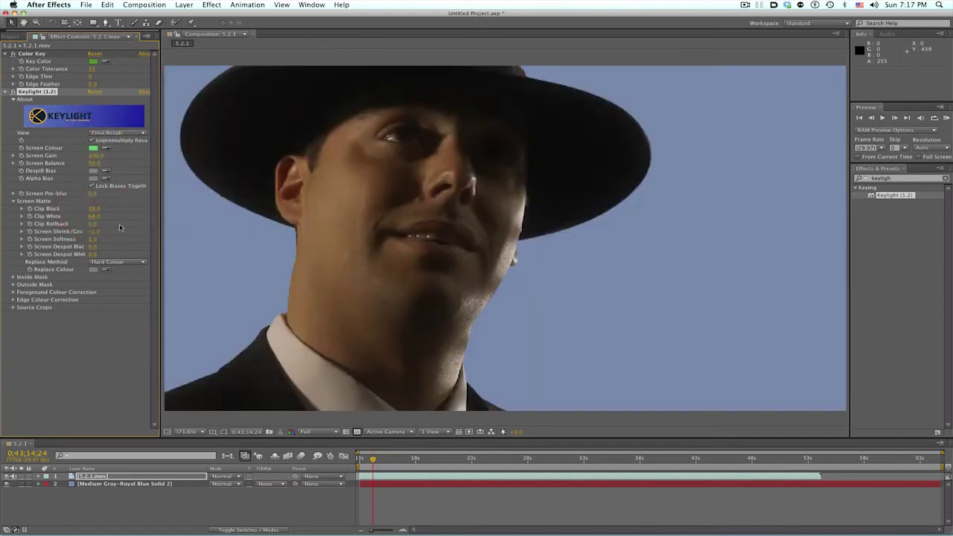
Fine-tune Keylight's Screen Colour to a slightly darker, more saturated green and play a RAM preview
click(93, 147)
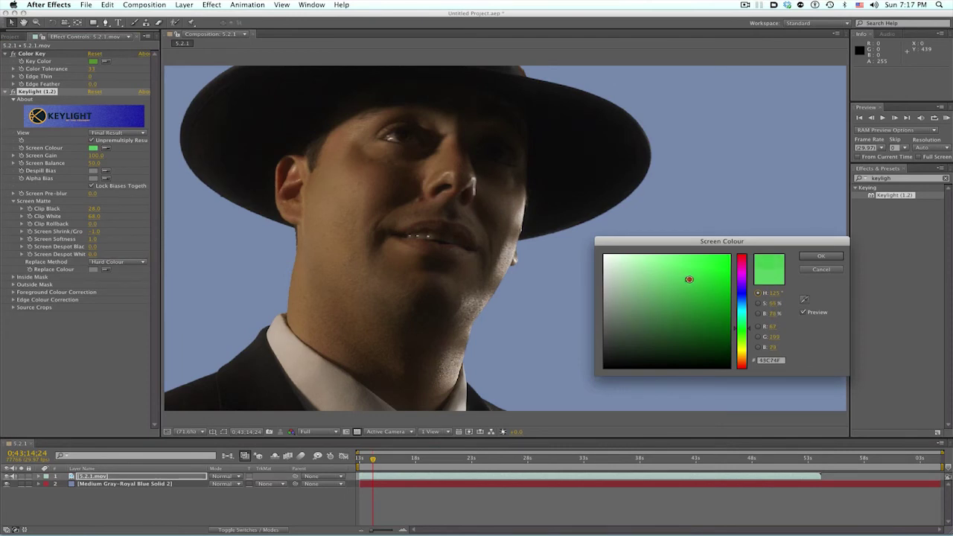
mouse_move(683, 279)
mouse_down()
mouse_move(664, 276)
mouse_move(682, 280)
mouse_up()
click(822, 256)
key(KP_0)
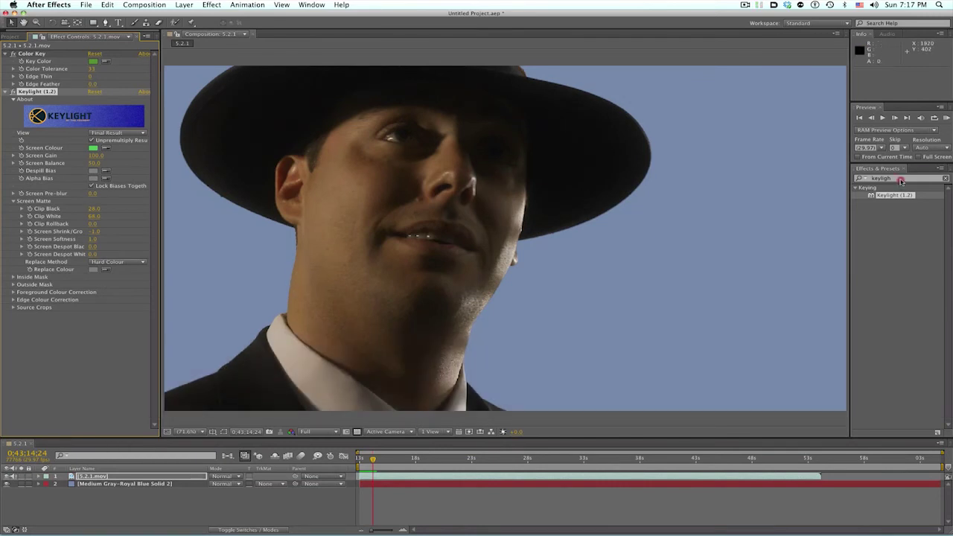
Find the Matte Choker effect and add it below Keylight on the 5.2.1.mov layer
drag(902, 181, 826, 175)
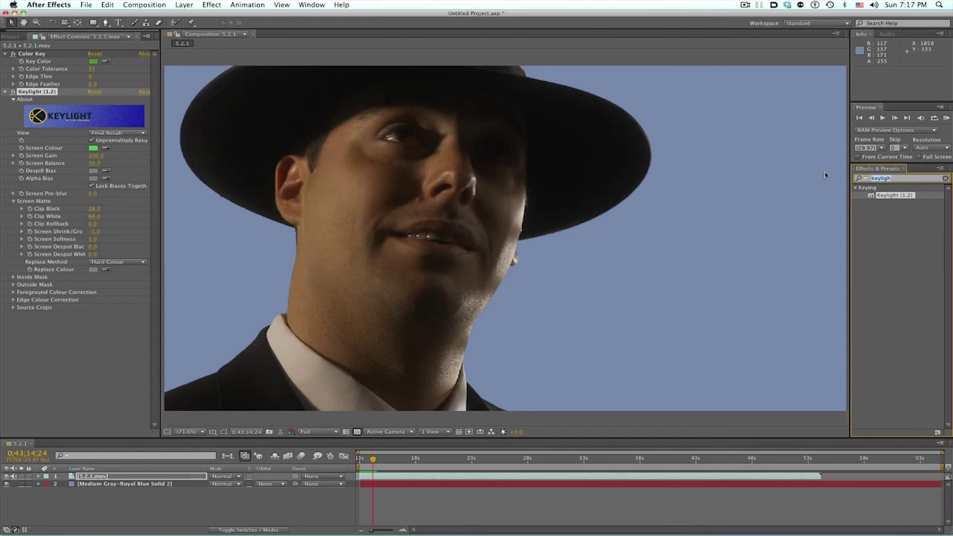
text(matte ch)
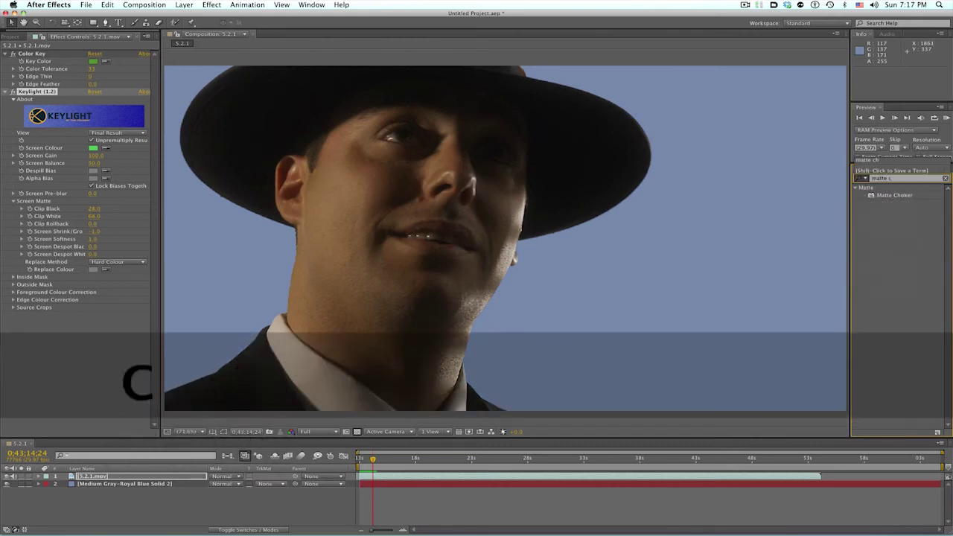
drag(891, 195, 45, 350)
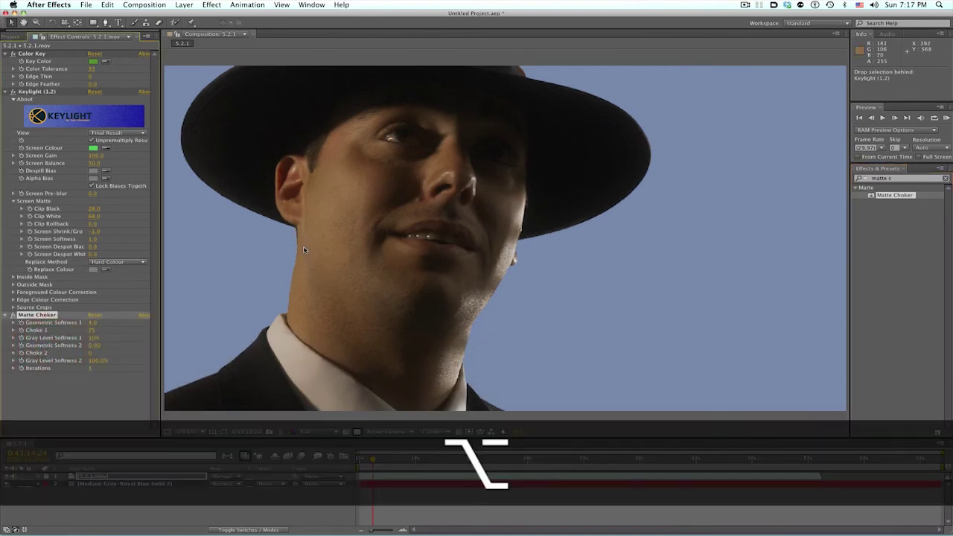
Compare the neck edge with Matte Choker off and on, and set Geometric Softness 1 to 4.7 and Choke 1 to 101
alt+scroll(301, 247, up, 5)
alt+scroll(304, 250, down, 3)
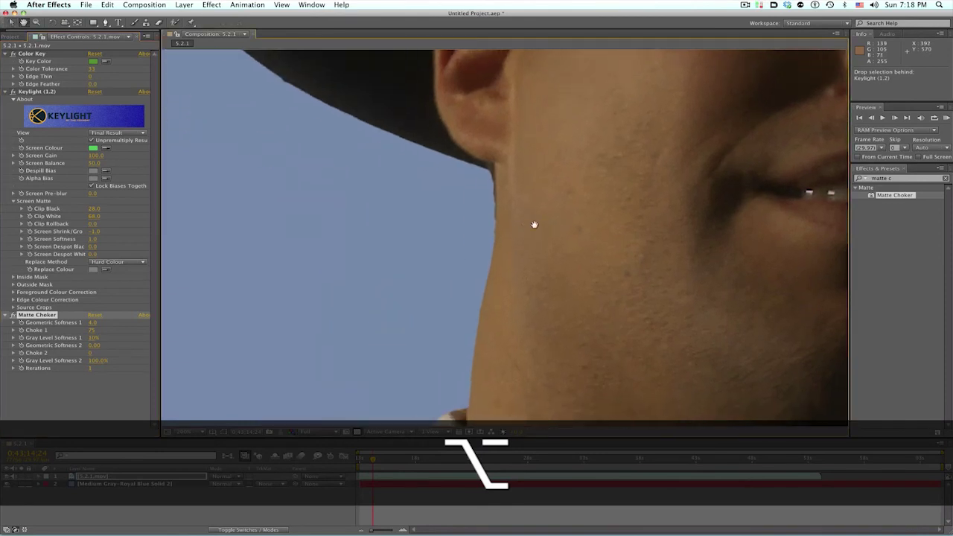
click(12, 315)
click(12, 315)
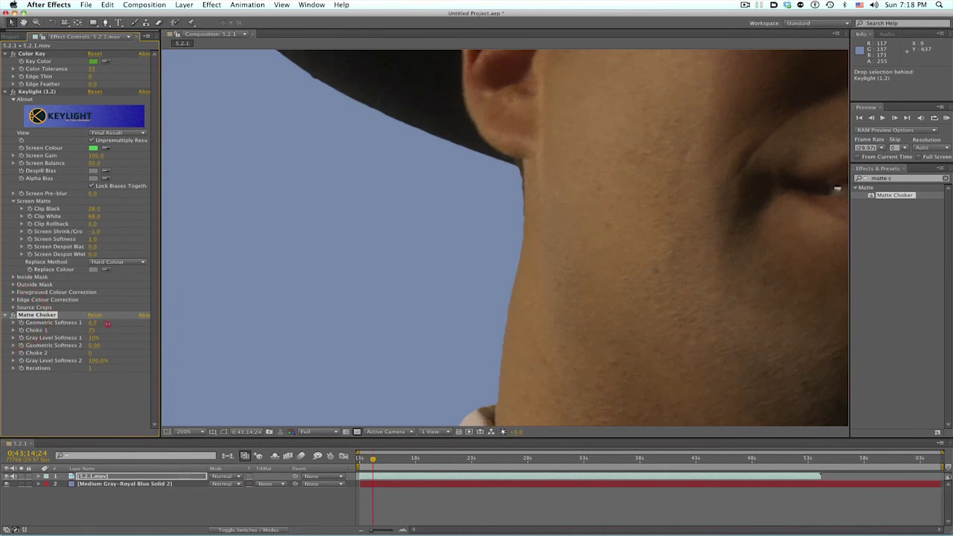
mouse_move(92, 324)
mouse_down()
mouse_move(90, 339)
mouse_move(103, 330)
mouse_up()
Inspect the choked edges around the collar and face, and play a RAM preview with the composition fitted up to 100%
drag(621, 258, 534, 94)
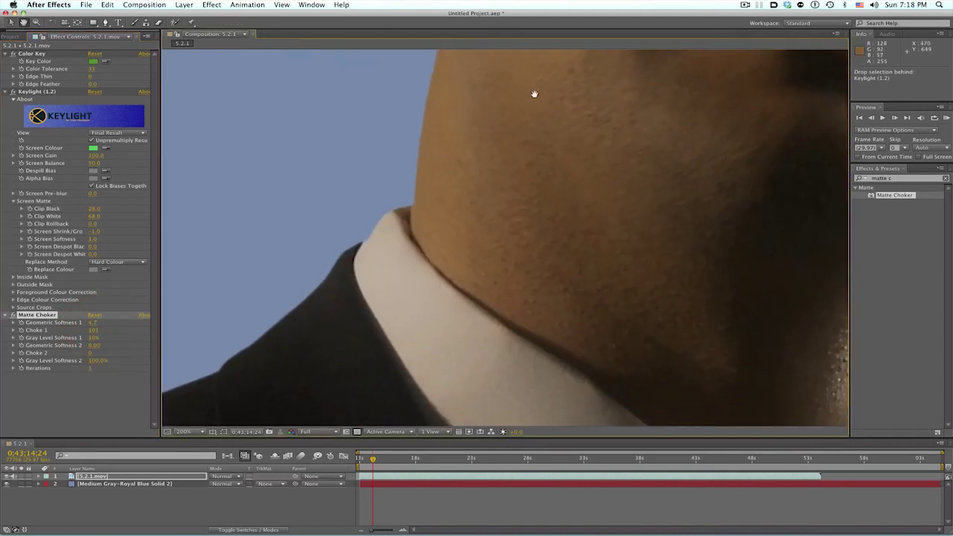
scroll(580, 182, down, 2)
drag(599, 156, 472, 250)
scroll(463, 239, up, 2)
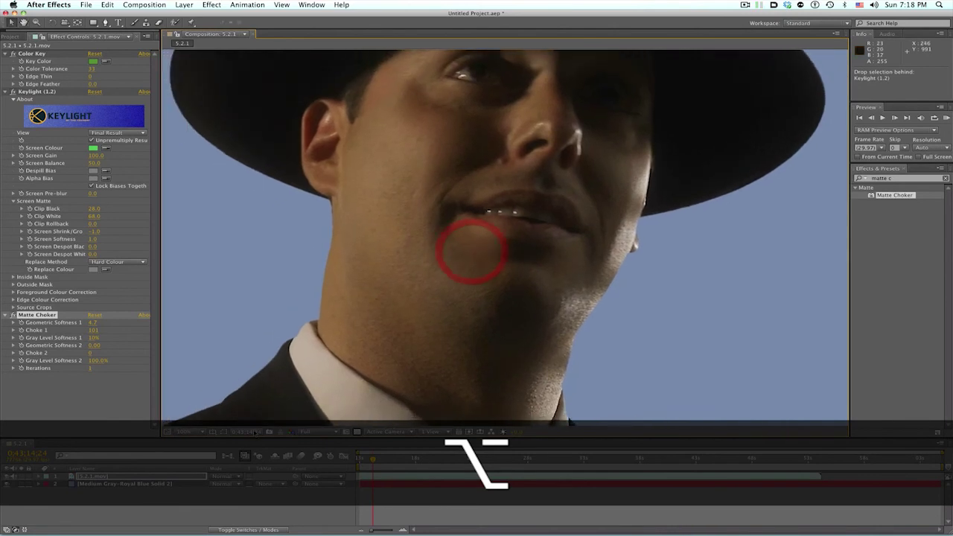
click(187, 431)
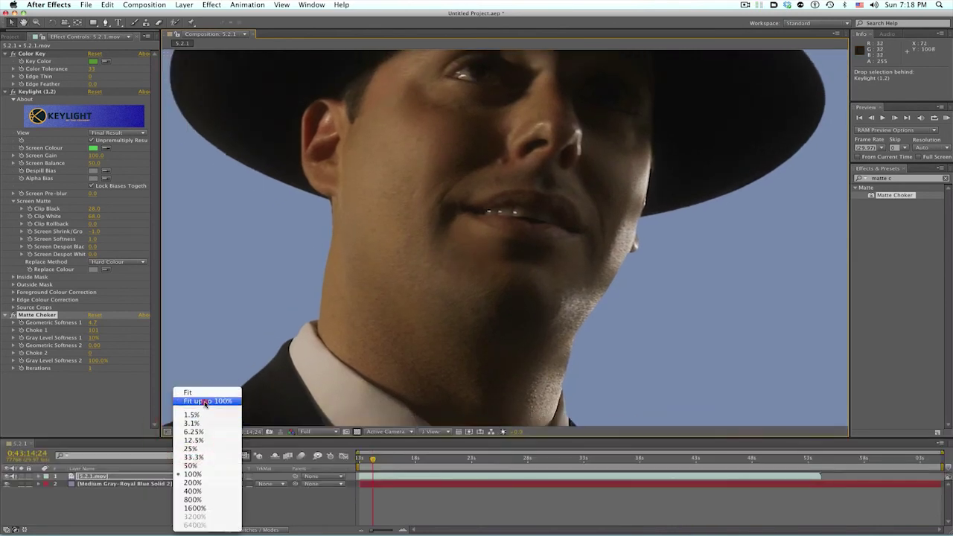
click(205, 403)
click(316, 514)
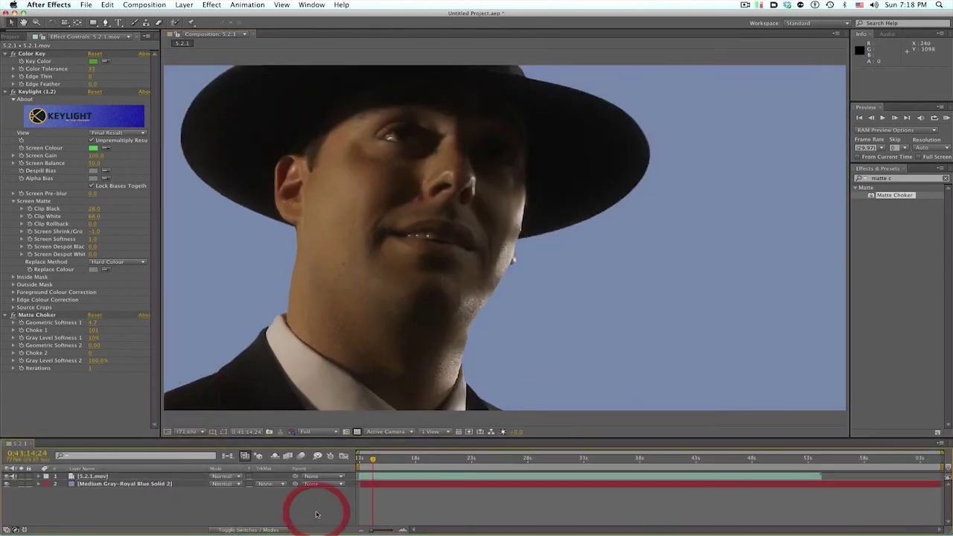
key(0)
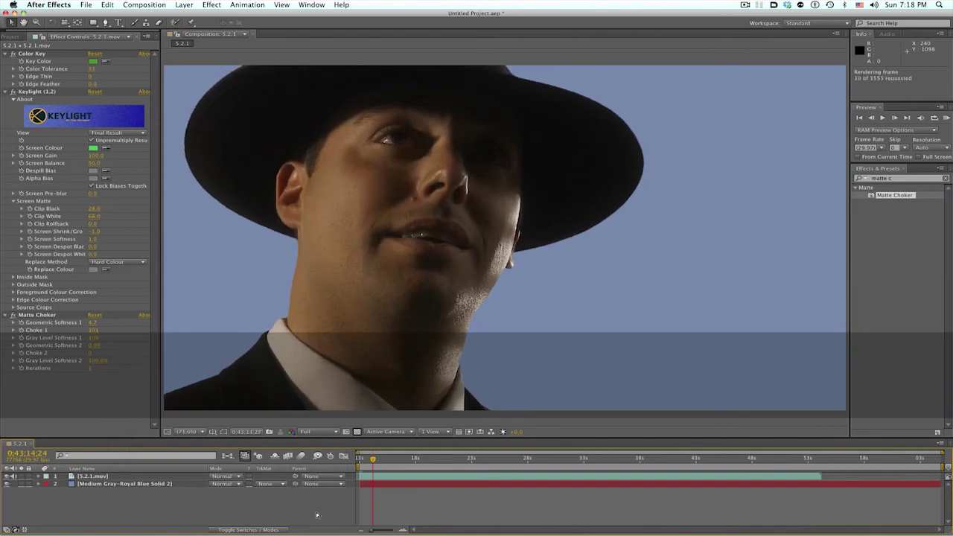